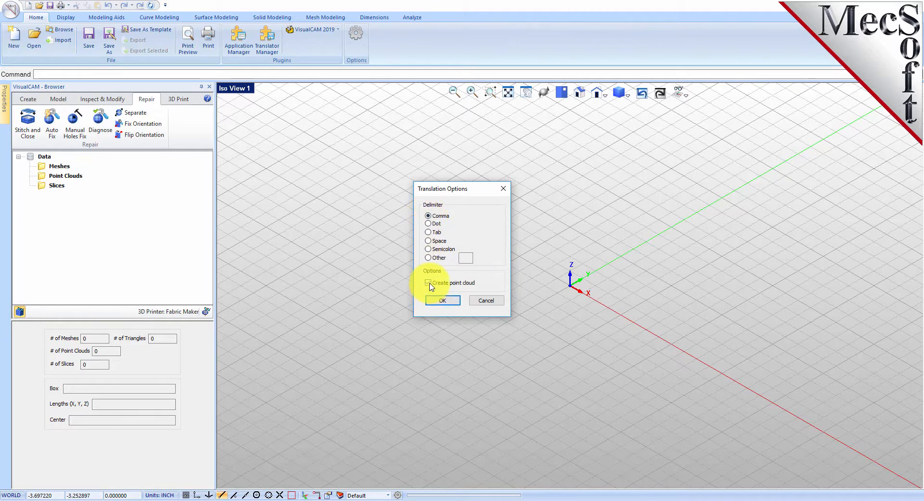
Import the comma-delimited duck data as a point cloud and turn on visibility checkboxes in the data tree
left_click(443, 300)
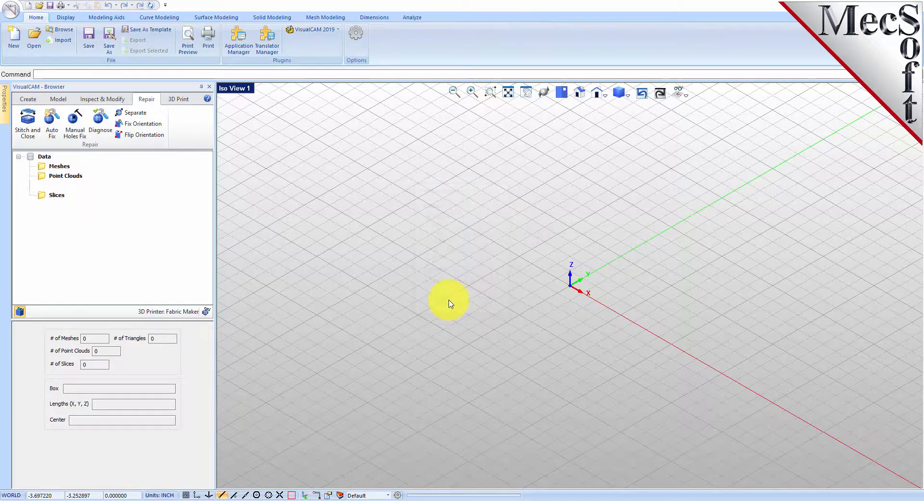
middle_click_drag(563, 324, 545, 312)
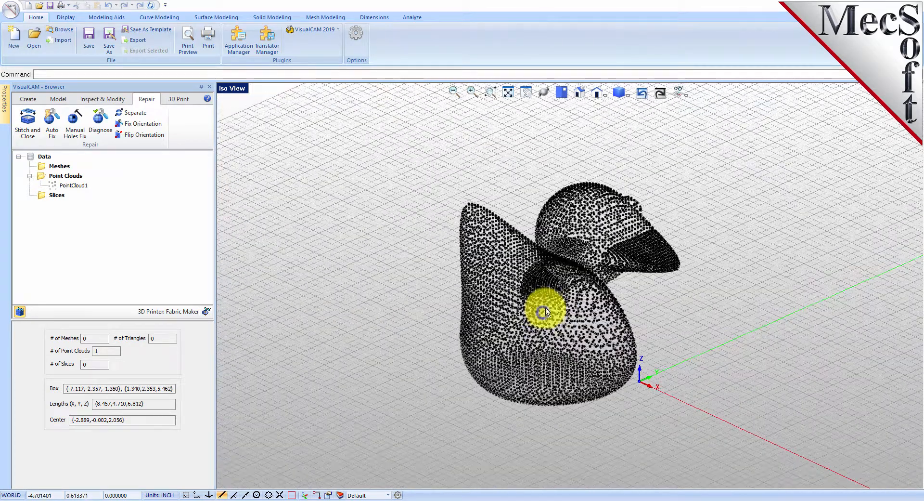
left_click(72, 186)
left_click(21, 312)
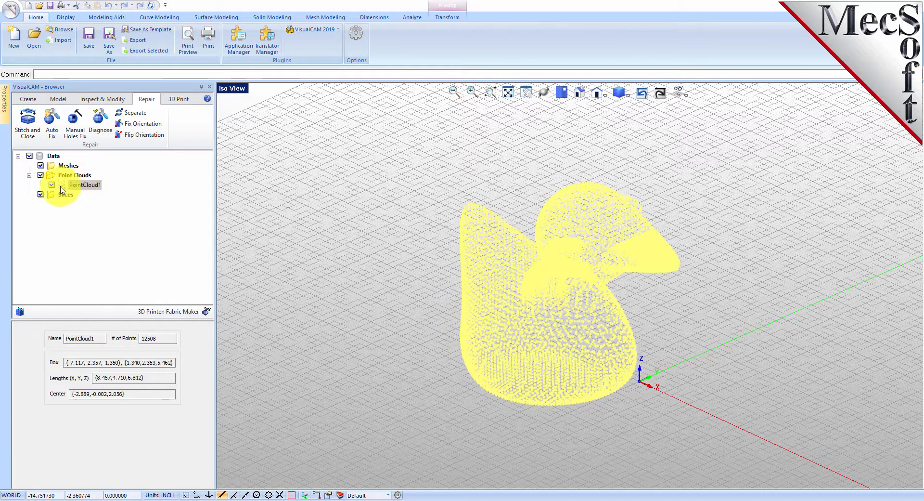
left_click(85, 184)
left_click(390, 291)
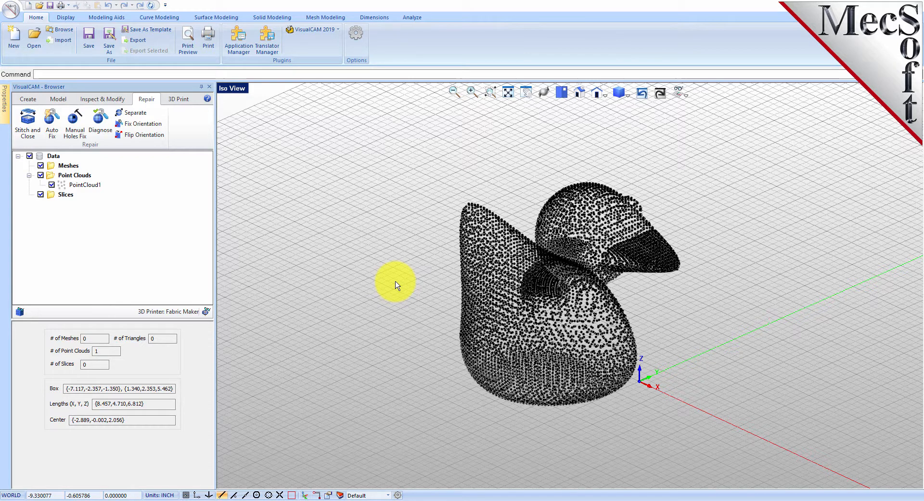
Create a mesh from the duck point cloud, keeping the preset mesh creation options
left_click(26, 100)
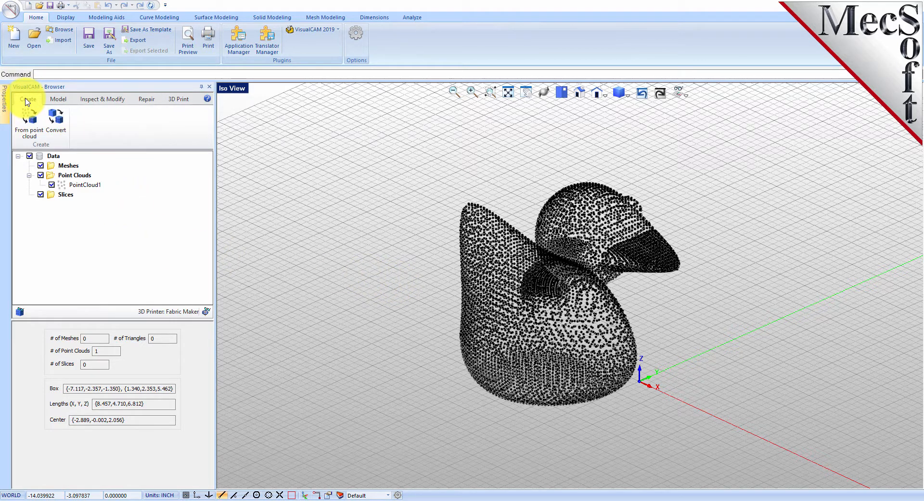
left_click(29, 120)
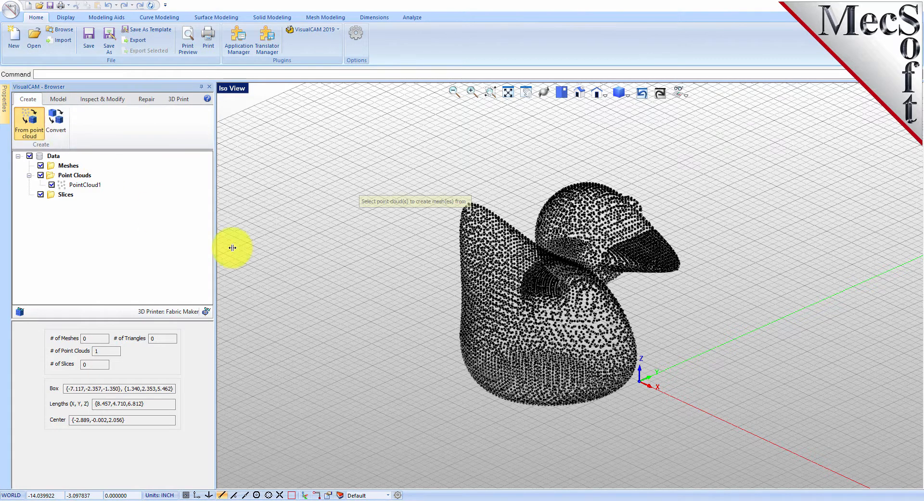
left_click(507, 303)
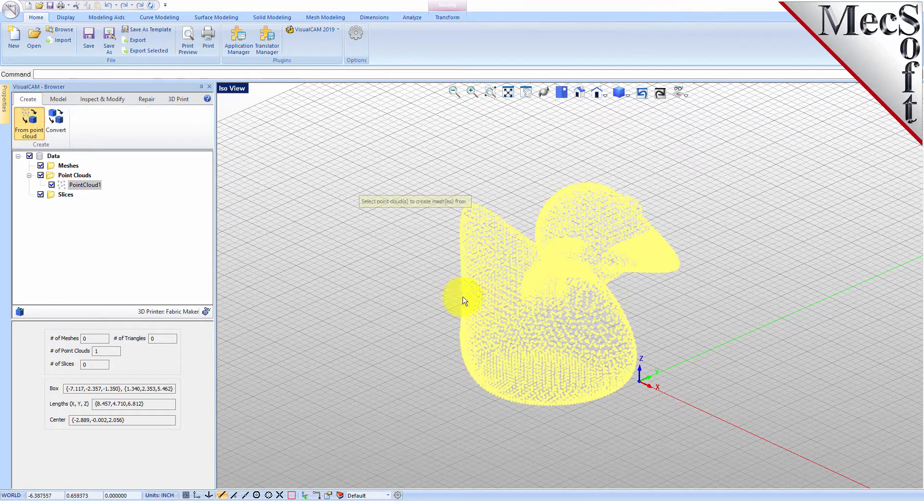
right_click(435, 290)
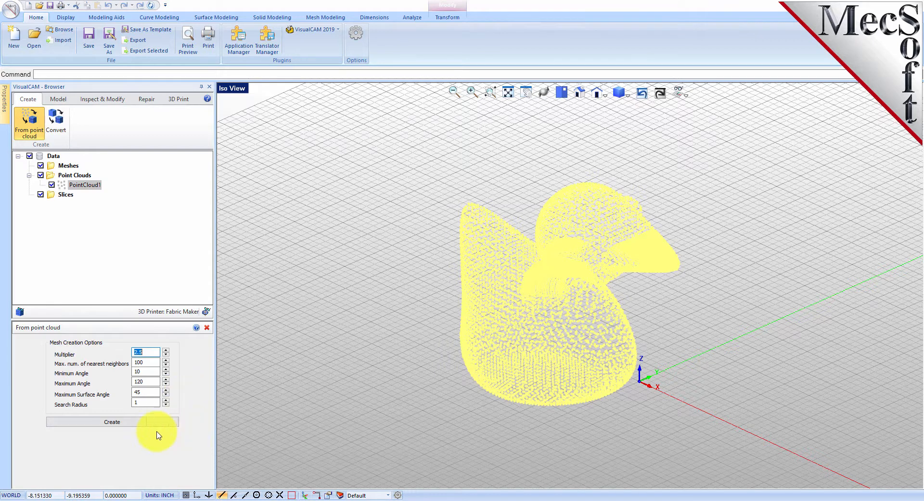
left_click(128, 423)
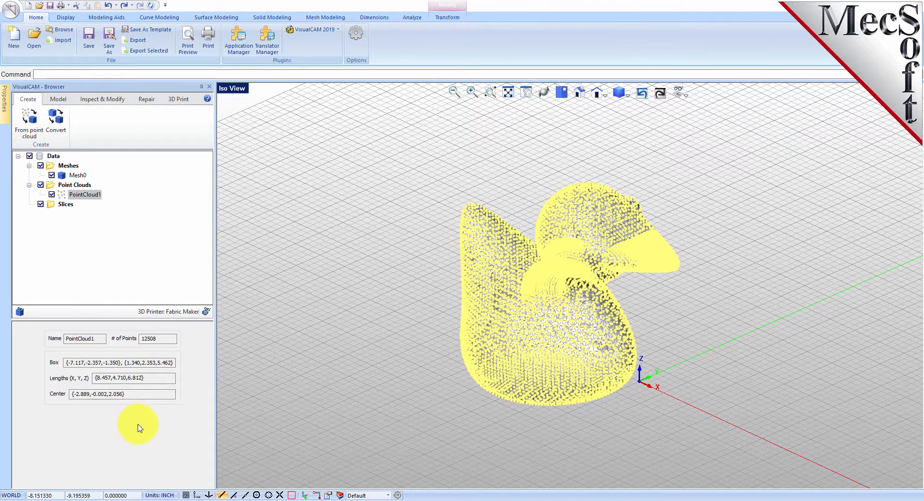
left_click(385, 330)
Hide PointCloud1 so only the duck mesh is displayed, and inspect the mesh surface for holes
mouse_move(553, 328)
middle_mouse_down()
mouse_move(553, 367)
mouse_move(549, 318)
middle_mouse_up()
scroll(514, 345, "up", 5)
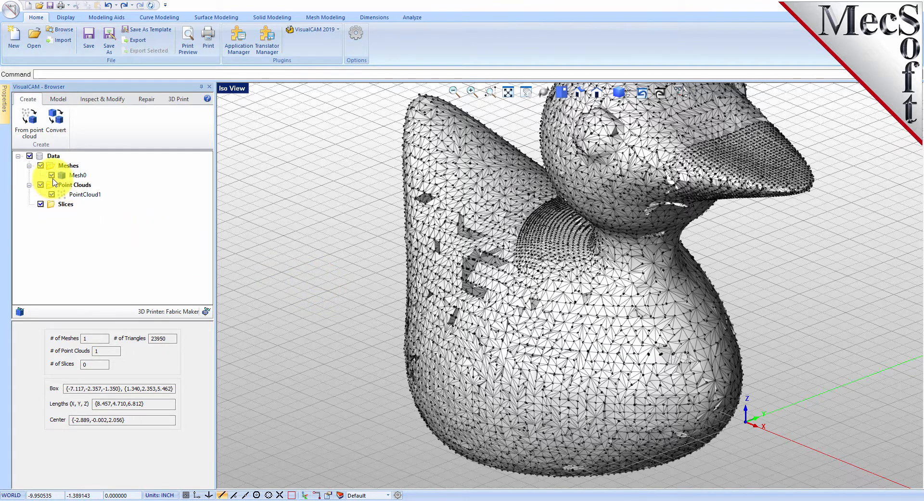
left_click(52, 195)
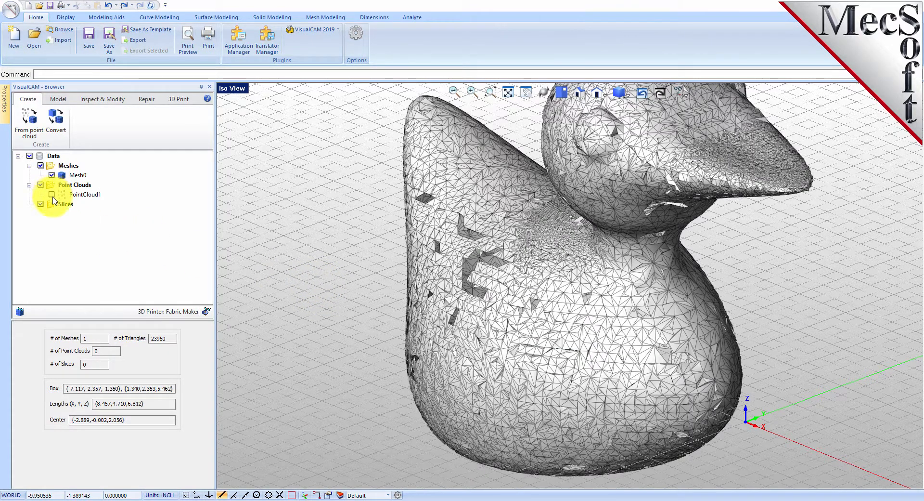
middle_click_drag(458, 268, 510, 222)
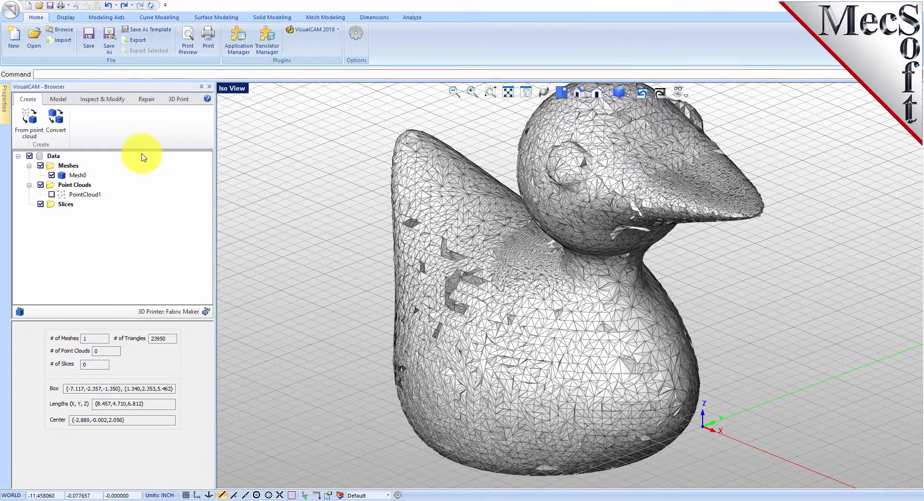
Diagnose the new duck mesh by running all edge, triangle and vertex checks, and close the diagnosis
left_click(109, 103)
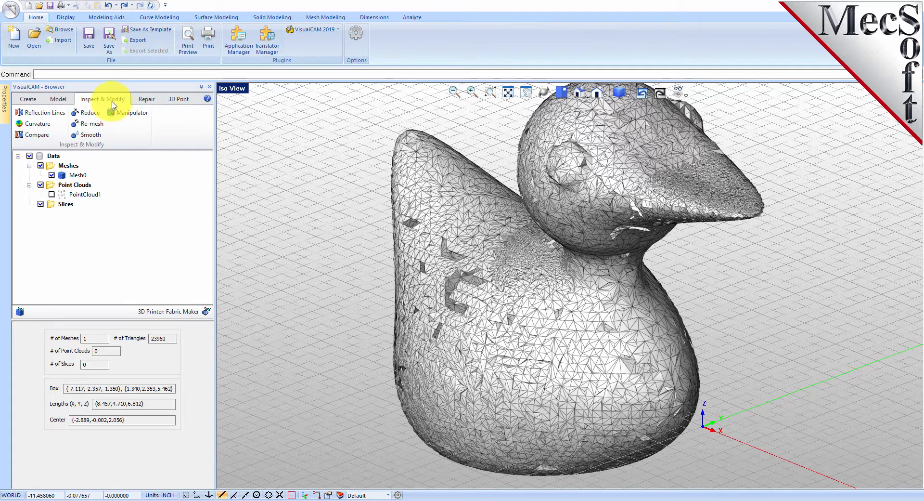
left_click(147, 99)
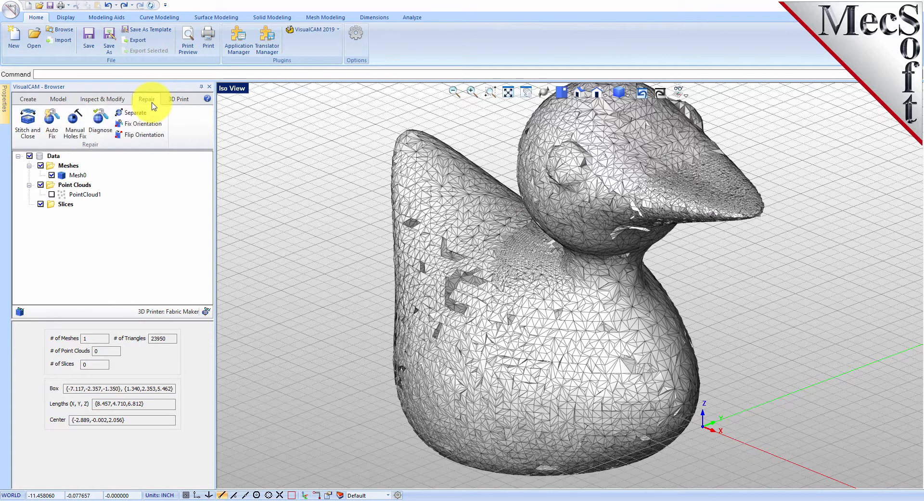
left_click(100, 125)
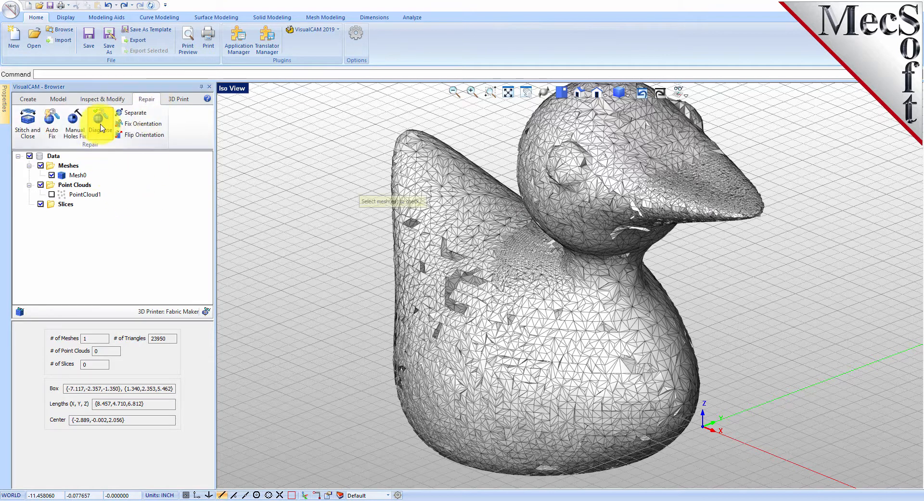
left_click(511, 295)
right_click(380, 268)
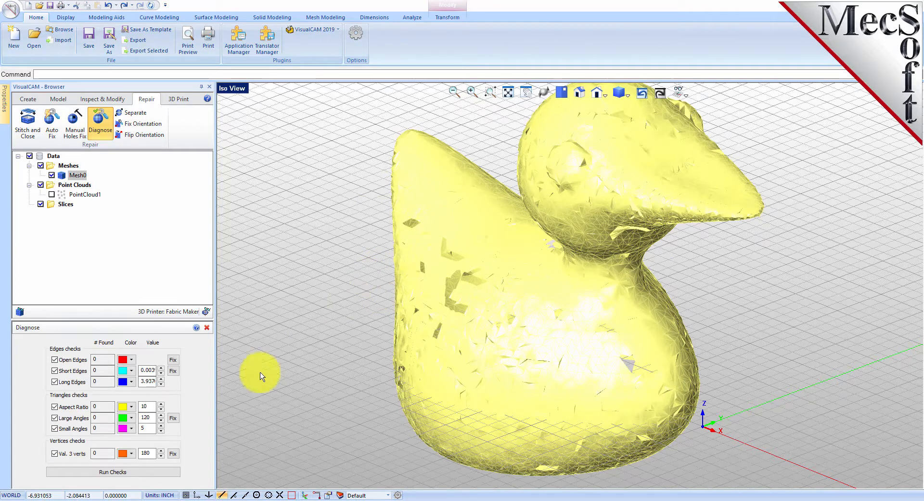
left_click(113, 472)
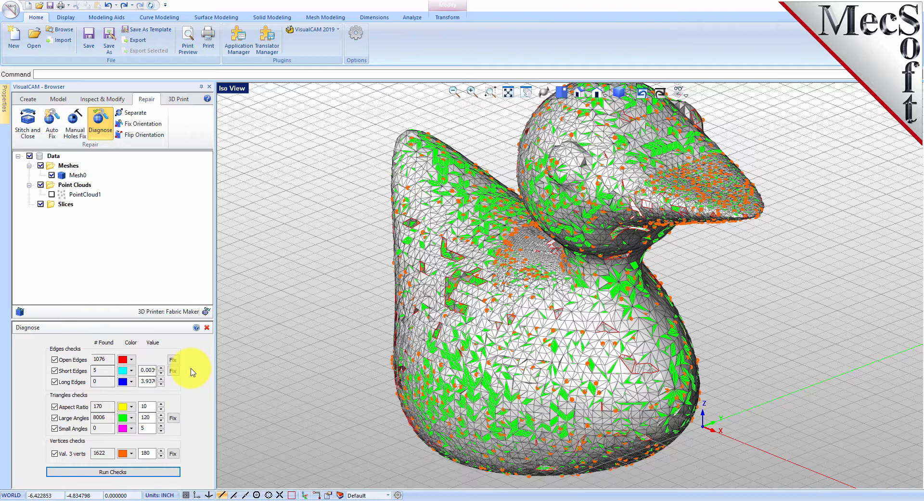
left_click(208, 328)
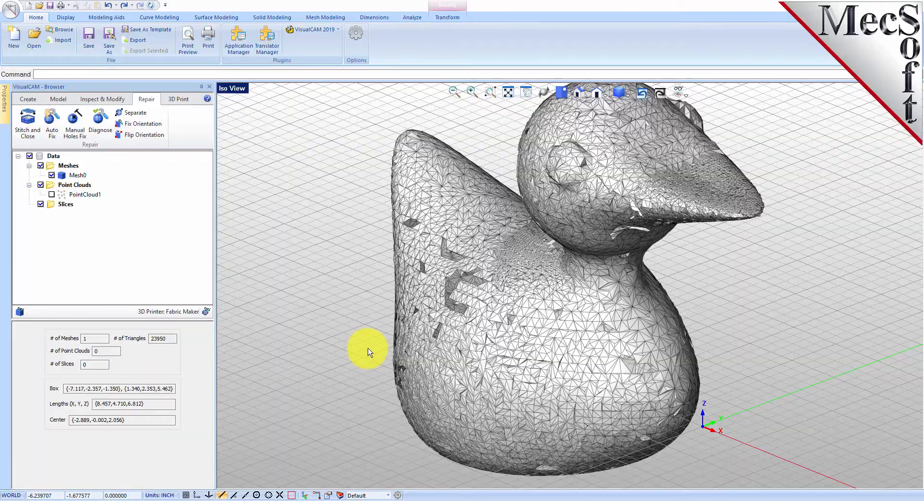
Repair the holes in the duck mesh with Auto Fix
scroll(499, 345, "down", 1)
middle_click_drag(516, 357, 533, 367)
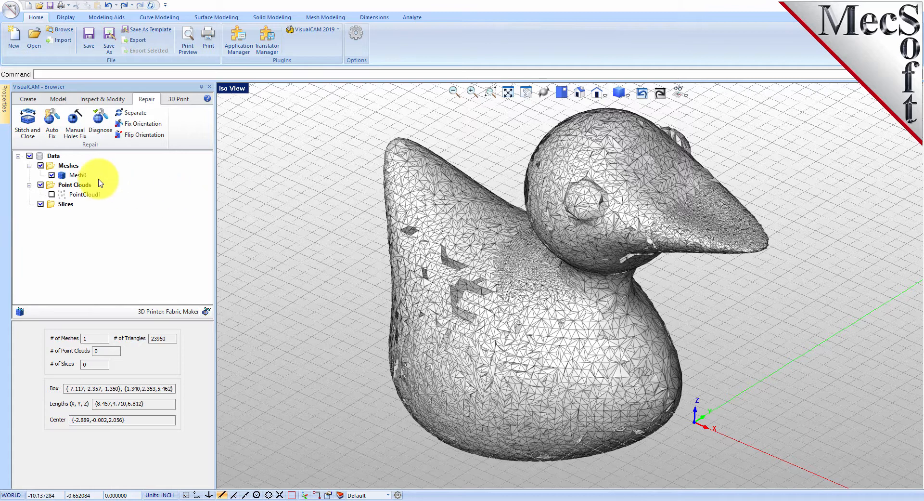
left_click(52, 123)
left_click(408, 307)
key("Return")
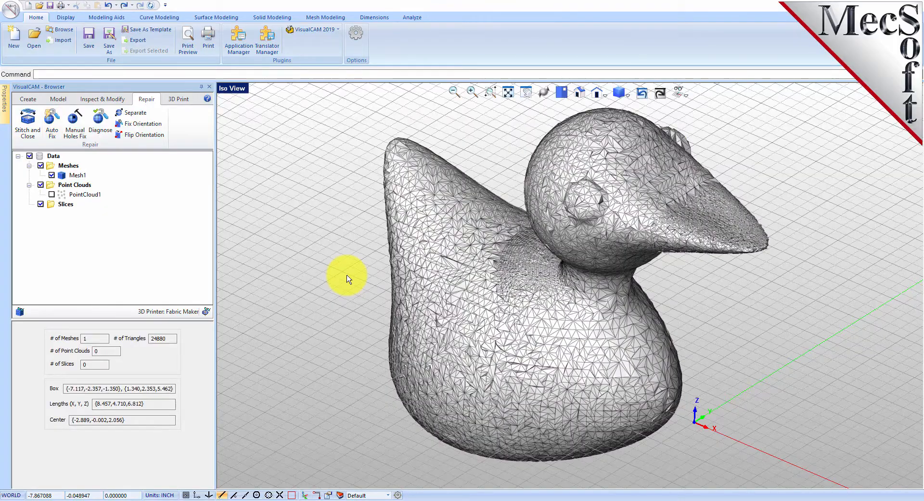
Inspect the repaired duck mesh around the neck and back, and run the Diagnose checks on it again
mouse_move(548, 309)
middle_mouse_down()
mouse_move(547, 262)
mouse_move(552, 355)
mouse_move(544, 264)
mouse_move(547, 305)
mouse_move(554, 302)
middle_mouse_up()
scroll(507, 227, "up", 5)
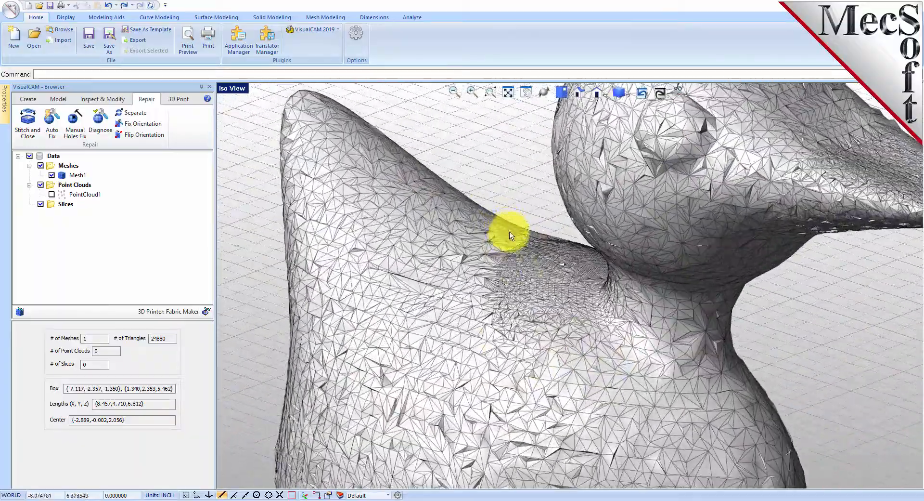
middle_click_drag(500, 262, 518, 268)
scroll(518, 269, "down", 6)
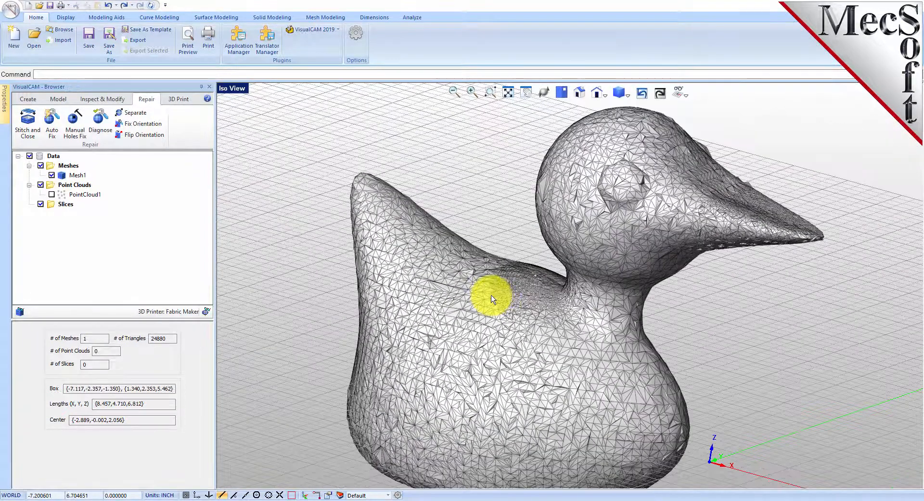
left_click(100, 122)
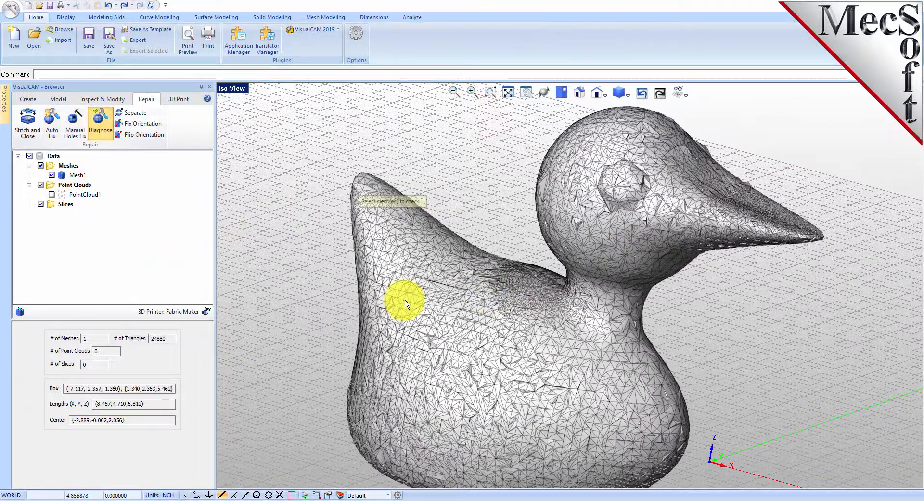
left_click(313, 293)
left_click(107, 473)
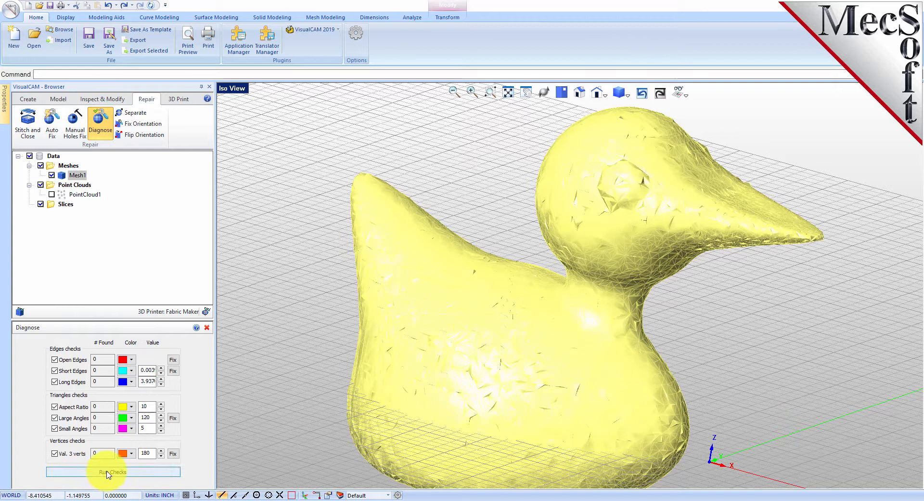
left_click(207, 327)
Re-mesh the repaired duck uniformly with an edge length of 0.125 and 4 iterations, without keeping sharp edges
mouse_move(532, 347)
middle_mouse_down()
mouse_move(531, 367)
mouse_move(531, 344)
middle_mouse_up()
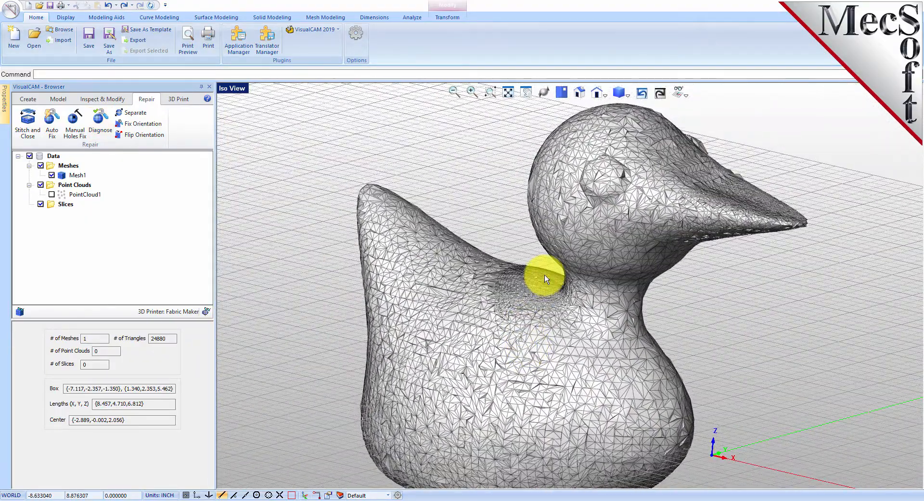
scroll(562, 291, "up", 3)
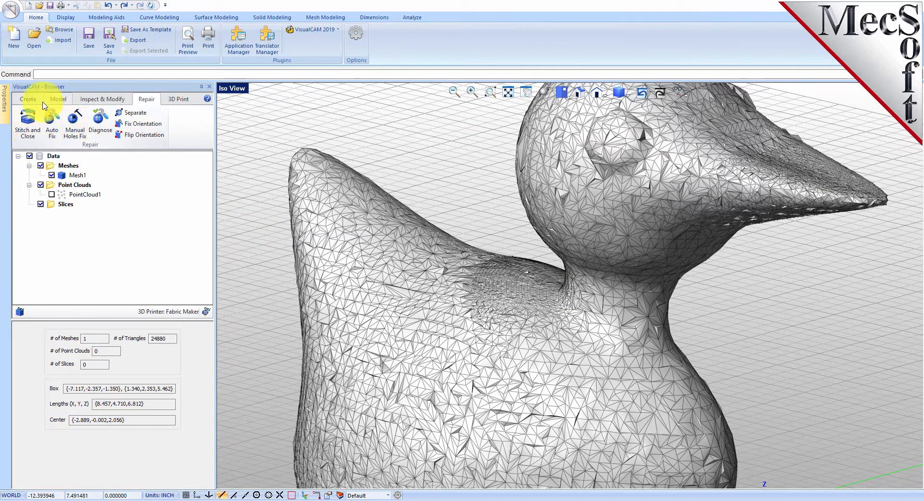
left_click(58, 99)
left_click(101, 99)
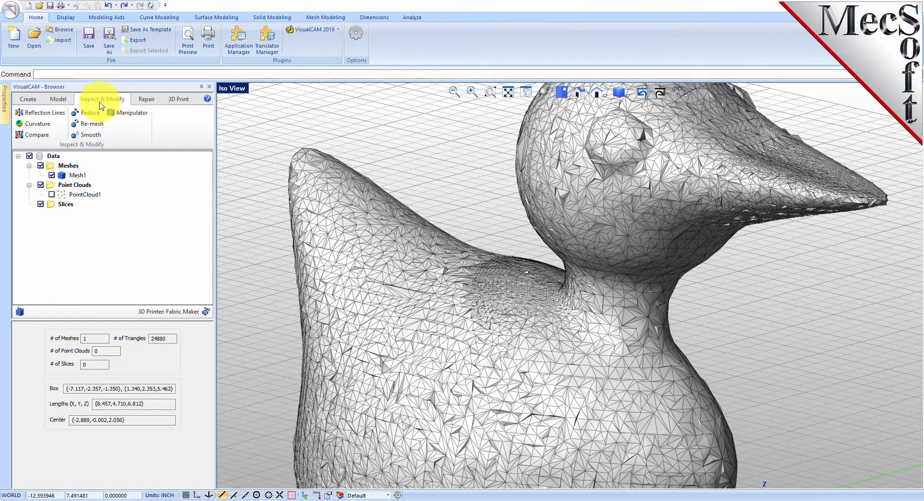
left_click(92, 126)
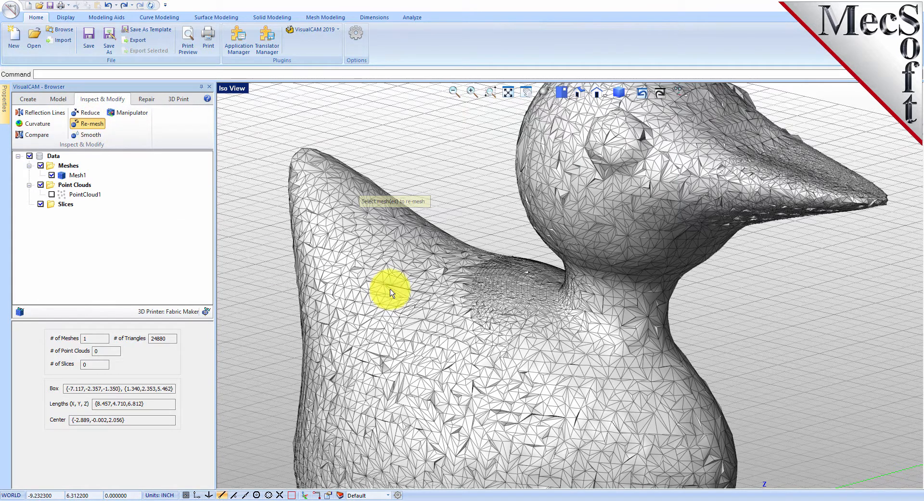
left_click(356, 279)
right_click(262, 267)
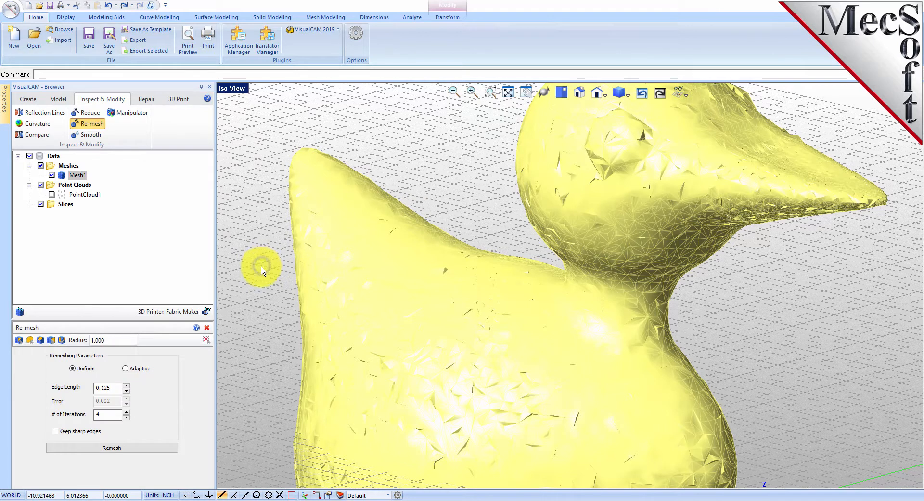
left_click(75, 371)
left_click(106, 386)
left_click_drag(116, 388, 89, 388)
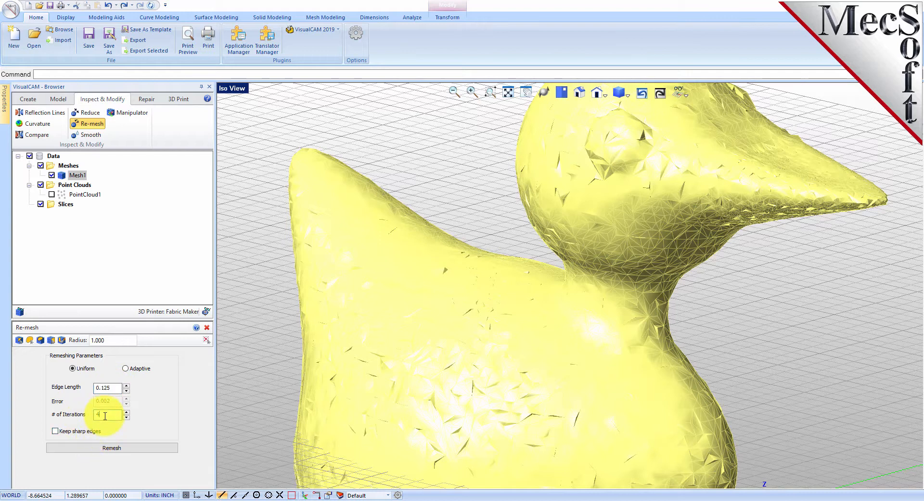
left_click(111, 448)
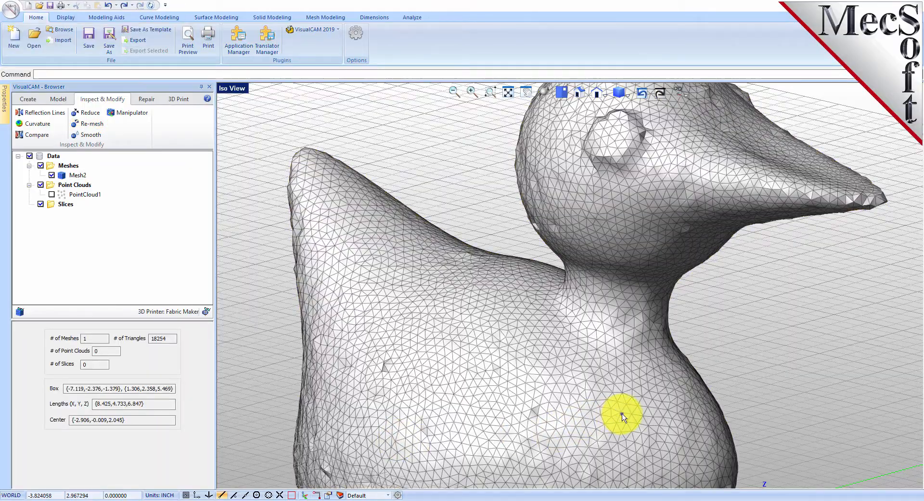
Examine the re-meshed duck's triangles in wireframe display, and return to shading with edges
mouse_move(622, 415)
middle_mouse_down()
mouse_move(608, 427)
mouse_move(611, 459)
mouse_move(600, 425)
mouse_move(615, 413)
middle_mouse_up()
scroll(583, 331, "down", 4)
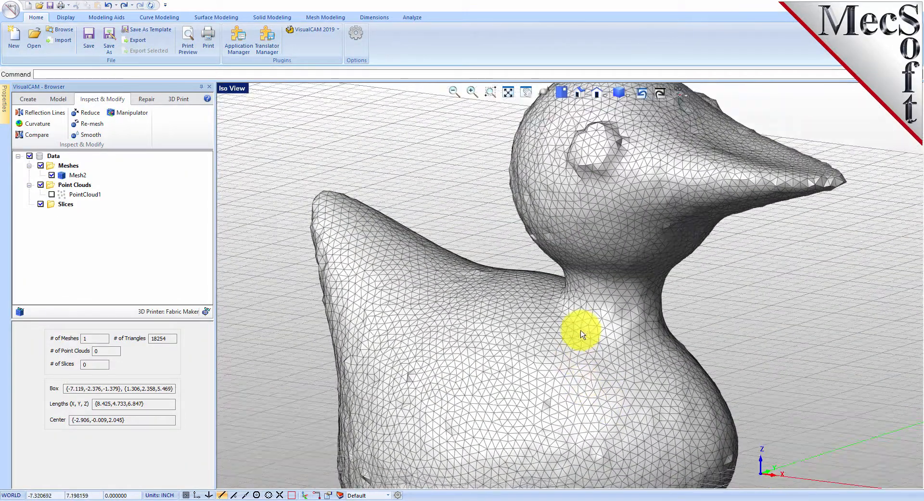
left_click(624, 95)
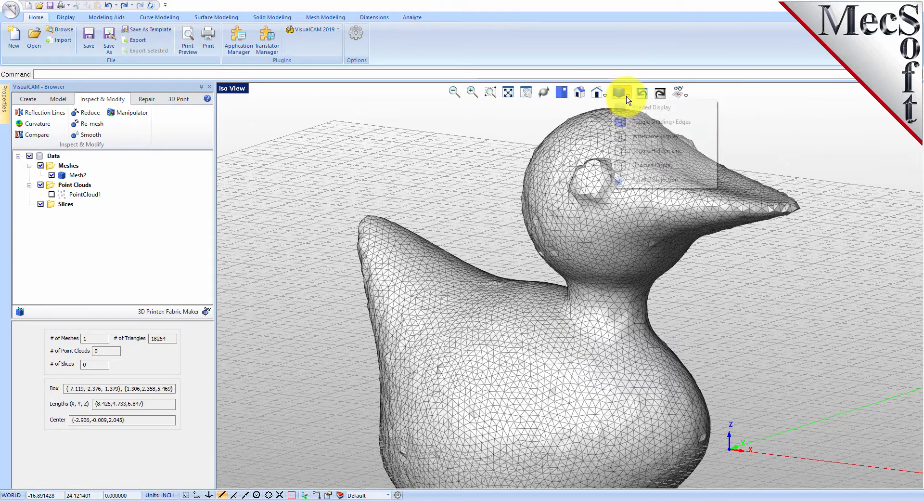
left_click(638, 138)
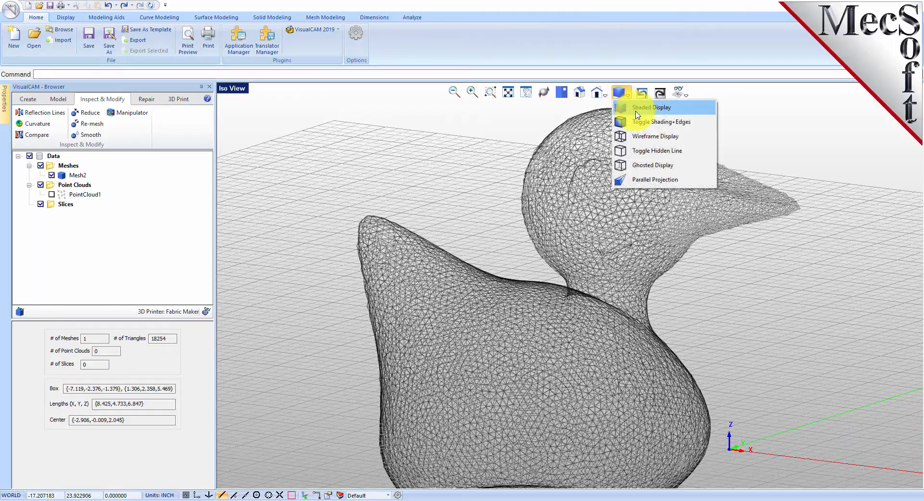
left_click(628, 121)
middle_click_drag(599, 313, 612, 298)
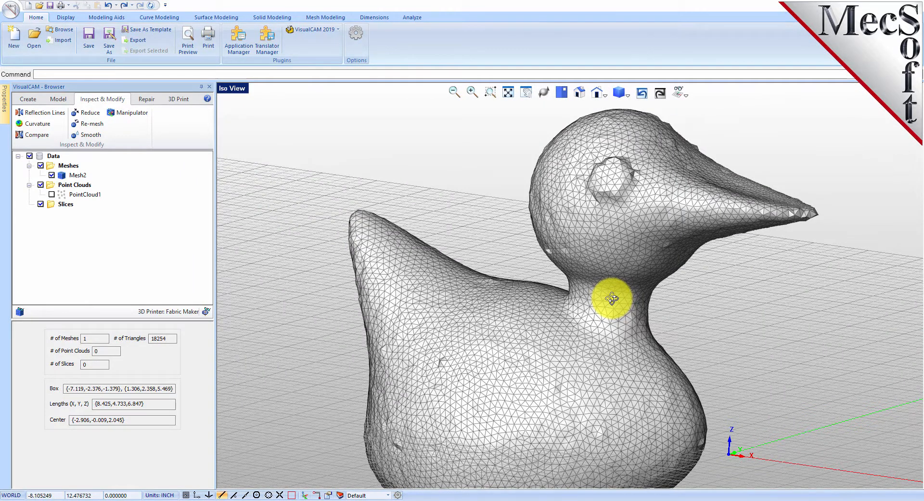
Smooth the re-meshed duck with vertex shift in both directions and 4 iterations, leaving all constraints off
scroll(532, 388, "up", 4)
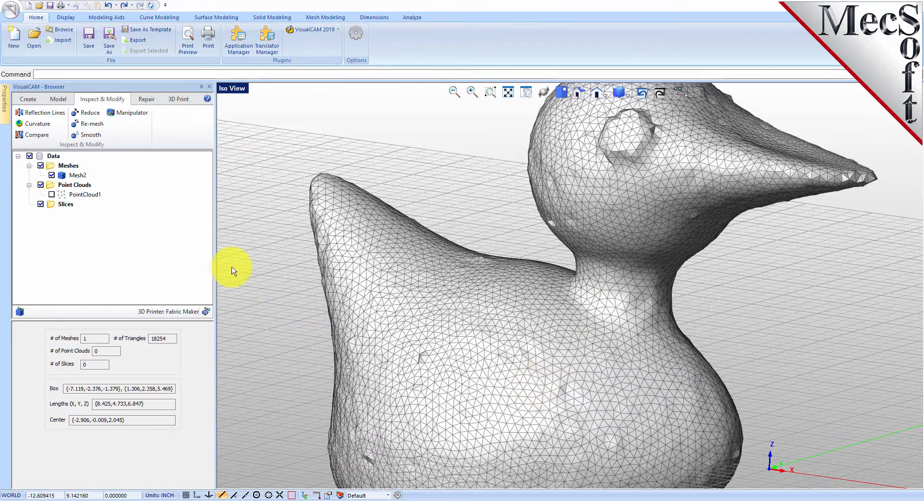
left_click(451, 332)
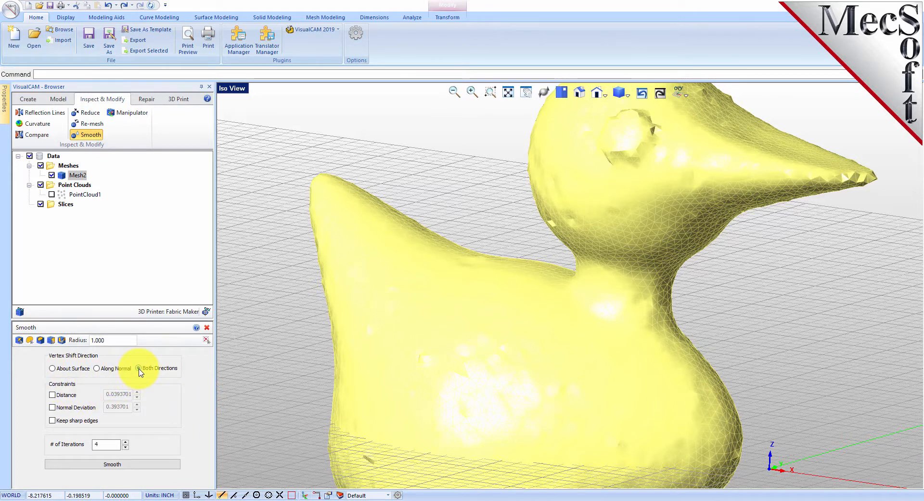
left_click(119, 465)
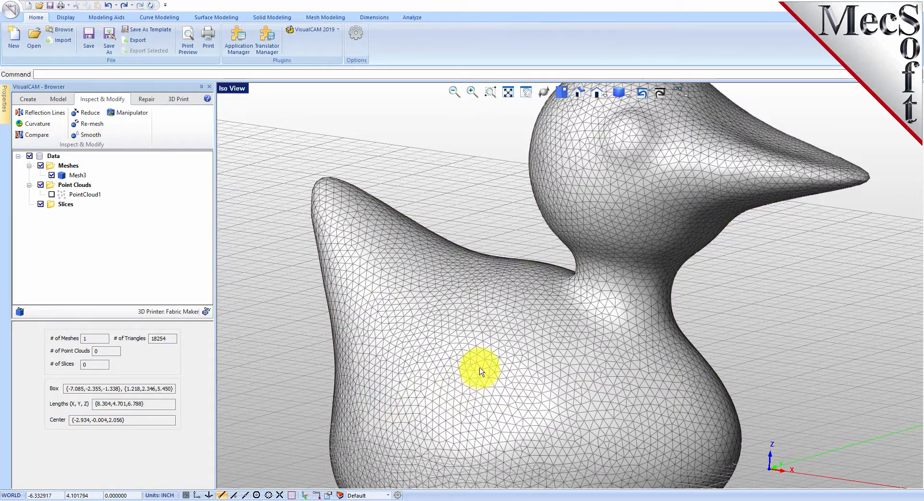
scroll(502, 327, "down", 1)
mouse_move(590, 373)
middle_mouse_down()
mouse_move(568, 407)
mouse_move(559, 471)
mouse_move(557, 403)
mouse_move(569, 373)
mouse_move(588, 376)
middle_mouse_up()
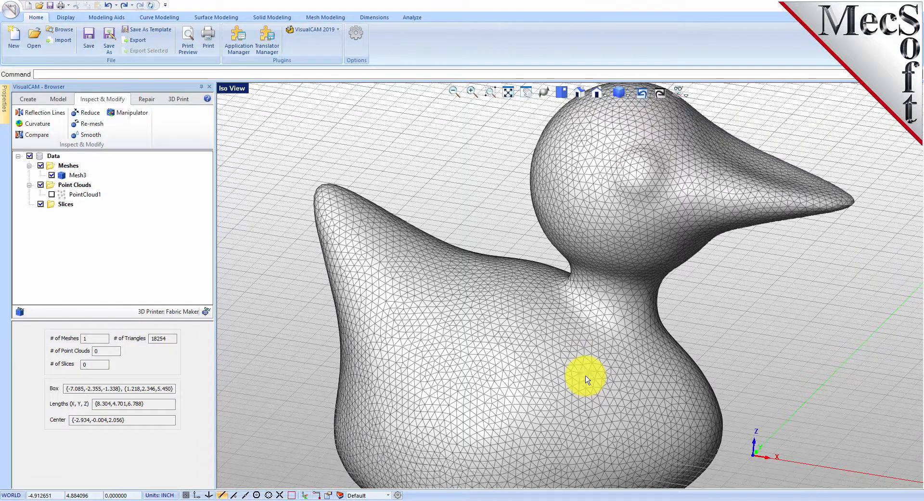
scroll(555, 324, "down", 2)
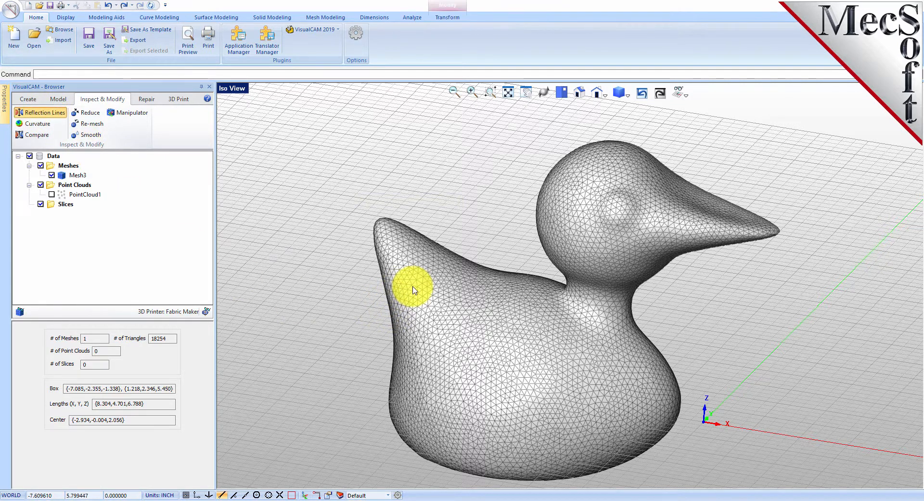
Render 10 vertical reflection lines with thickness 10 on the smoothed duck and examine their flow from several angles
left_click(420, 320)
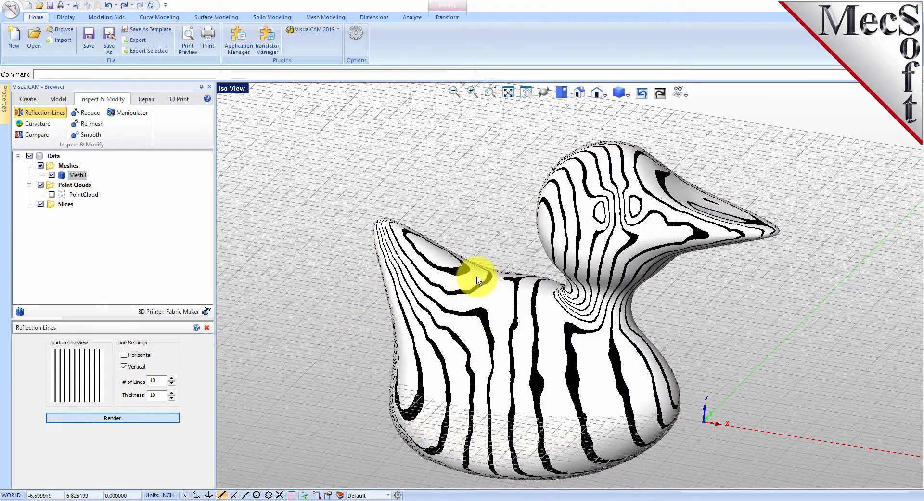
mouse_move(557, 268)
middle_mouse_down()
mouse_move(547, 324)
mouse_move(562, 268)
middle_mouse_up()
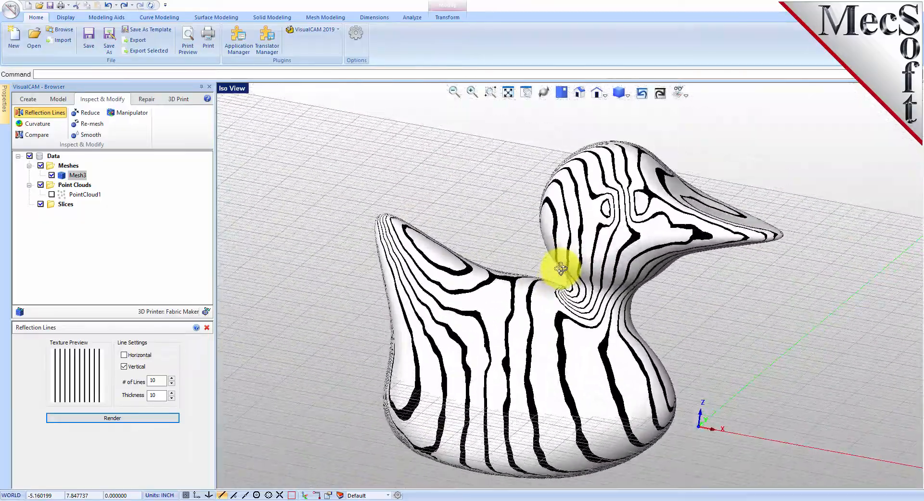
middle_click_drag(543, 400, 592, 347)
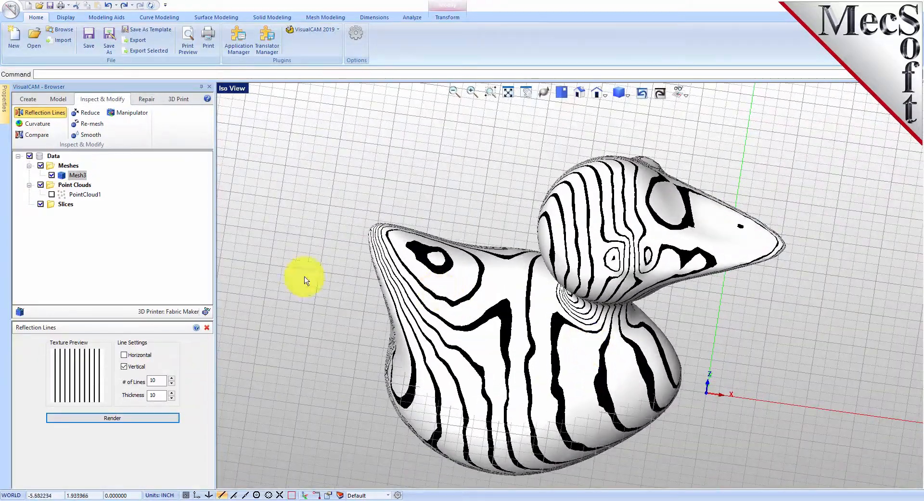
Analyze the duck's mean curvature and examine the colour map around the head, tail and body
left_click(41, 126)
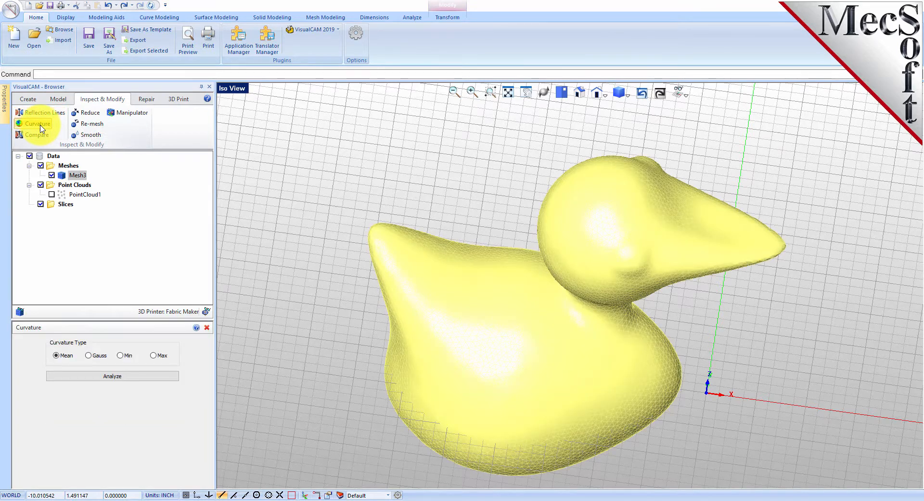
left_click(115, 379)
middle_click_drag(553, 390, 566, 376)
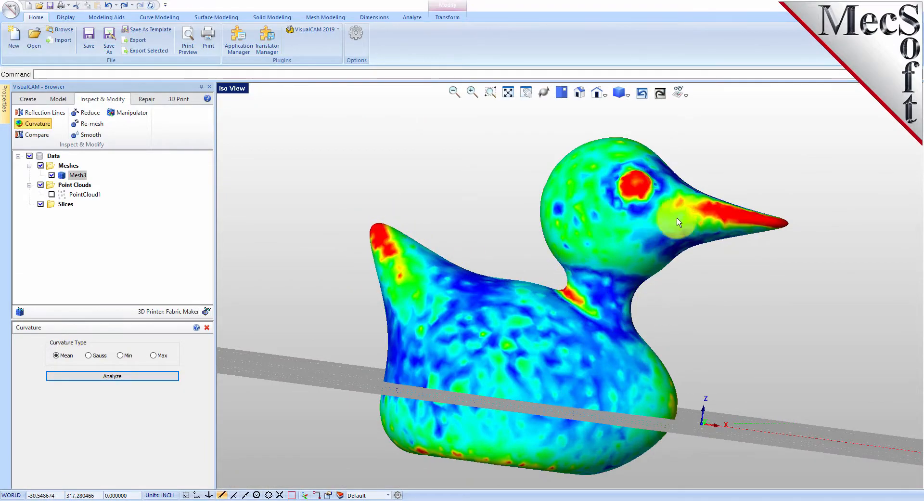
middle_click_drag(756, 351, 641, 344)
scroll(586, 290, "down", 2)
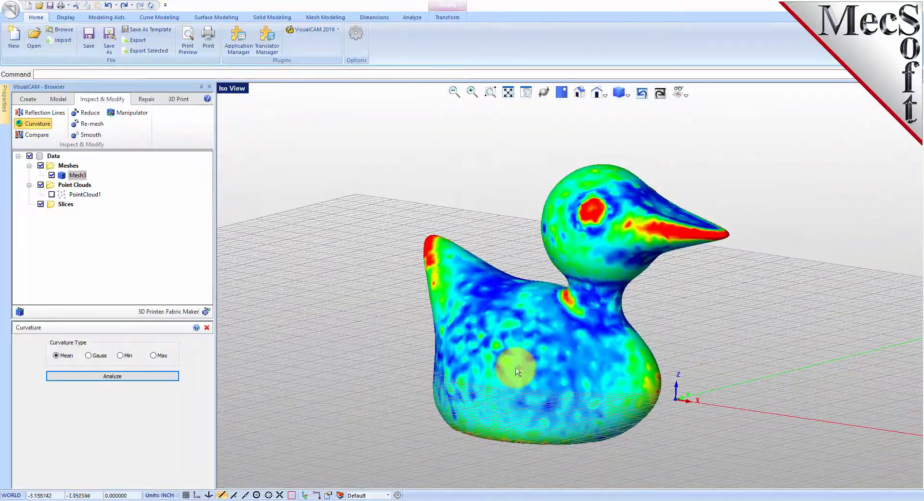
middle_click_drag(528, 364, 529, 377)
scroll(551, 376, "up", 2)
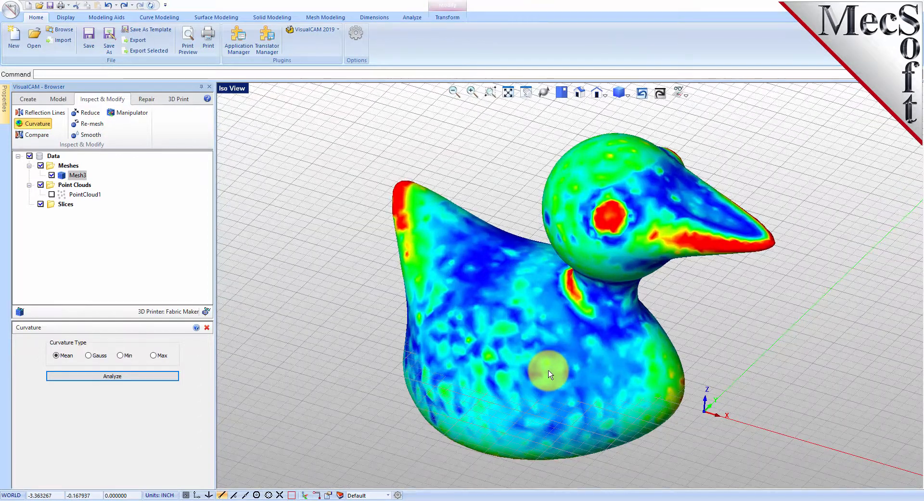
scroll(550, 374, "up", 1)
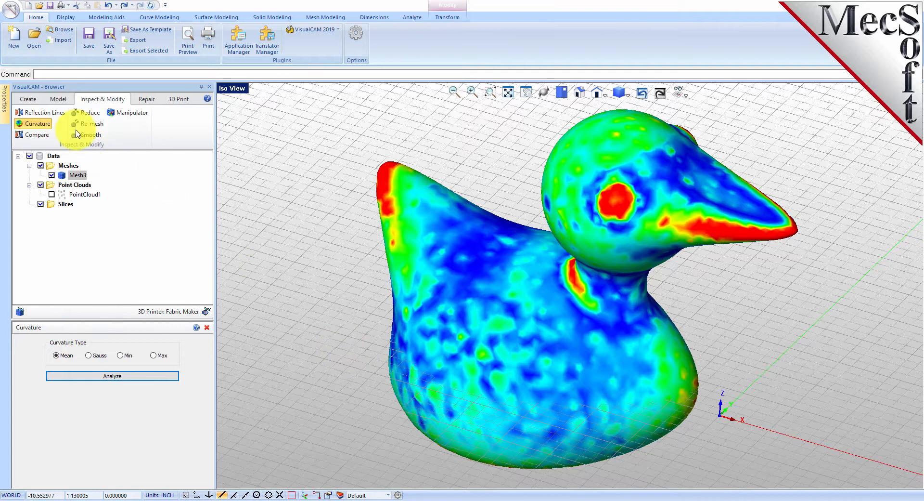
Slice the duck mesh with a distance of 0.1 between each slice
left_click(57, 99)
left_click(148, 121)
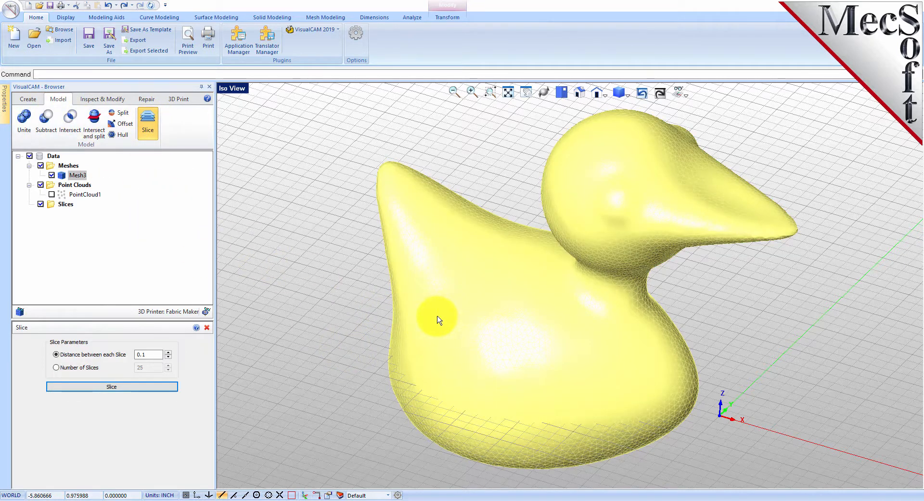
key("Escape")
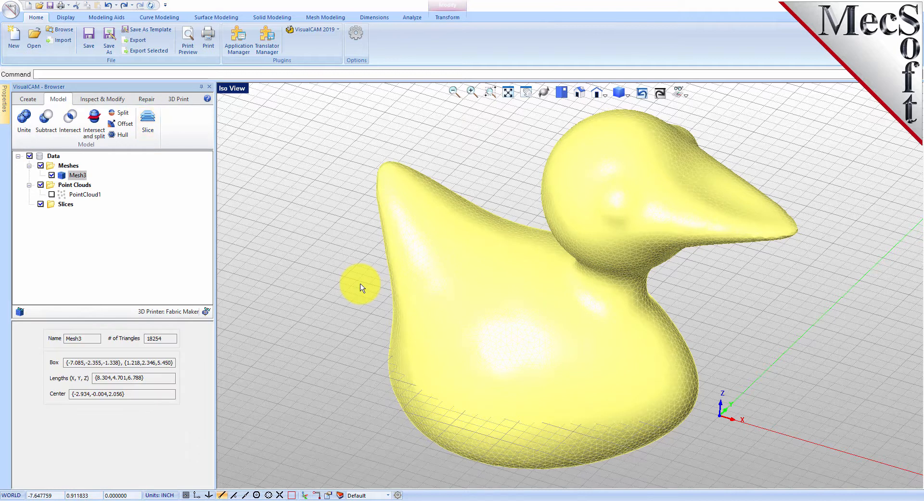
left_click(145, 118)
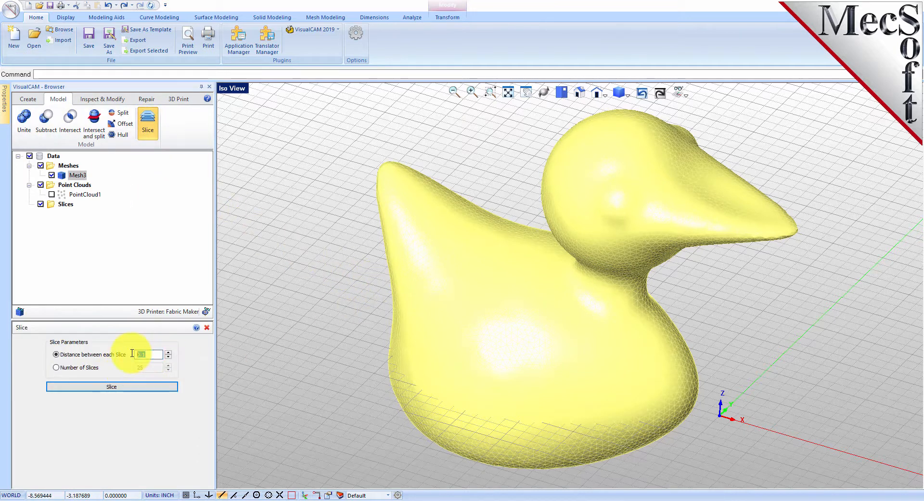
left_click(126, 386)
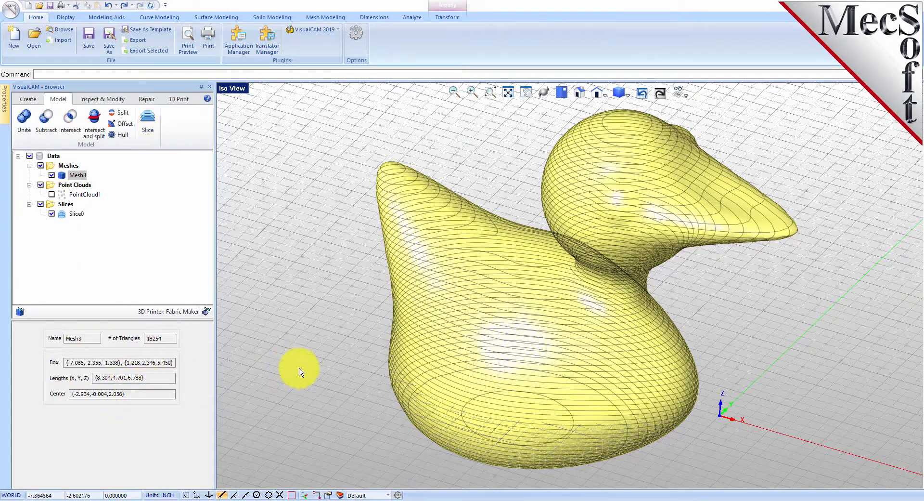
mouse_move(456, 413)
middle_mouse_down()
mouse_move(485, 405)
mouse_move(476, 372)
mouse_move(470, 405)
middle_mouse_up()
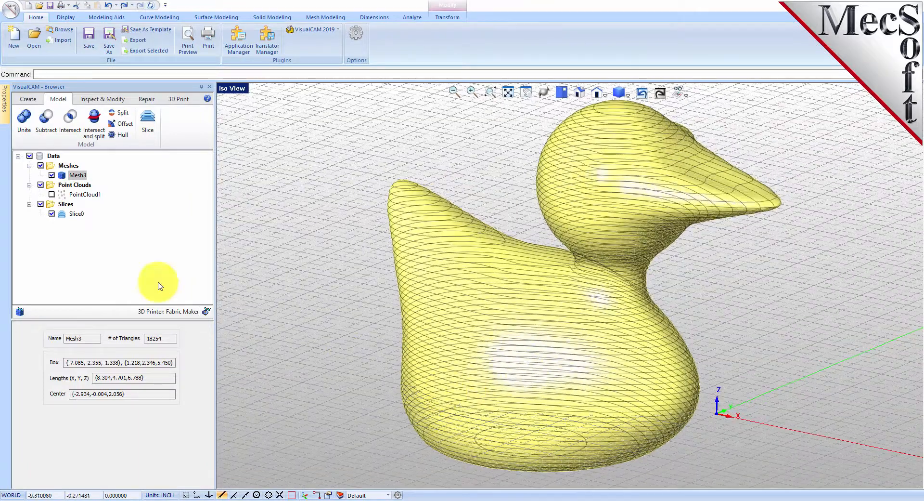
Hide the duck mesh and the grid to view the slice curves on their own
left_click(58, 215)
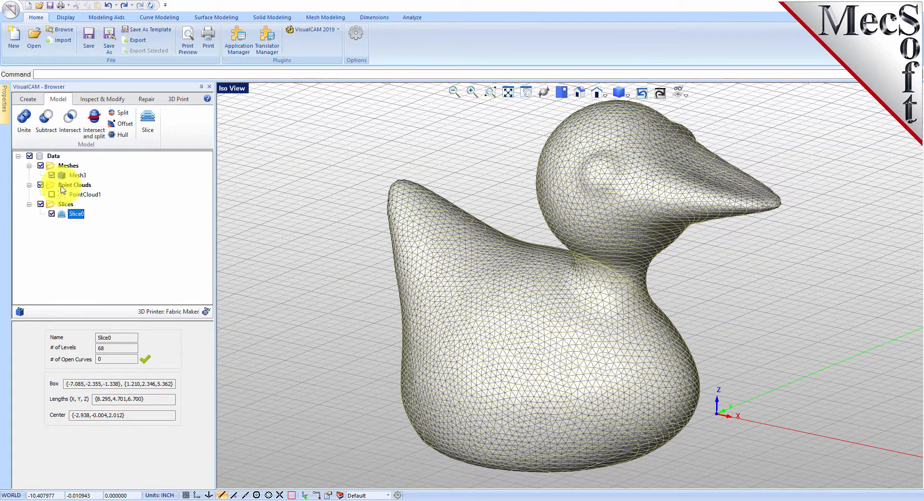
left_click(52, 175)
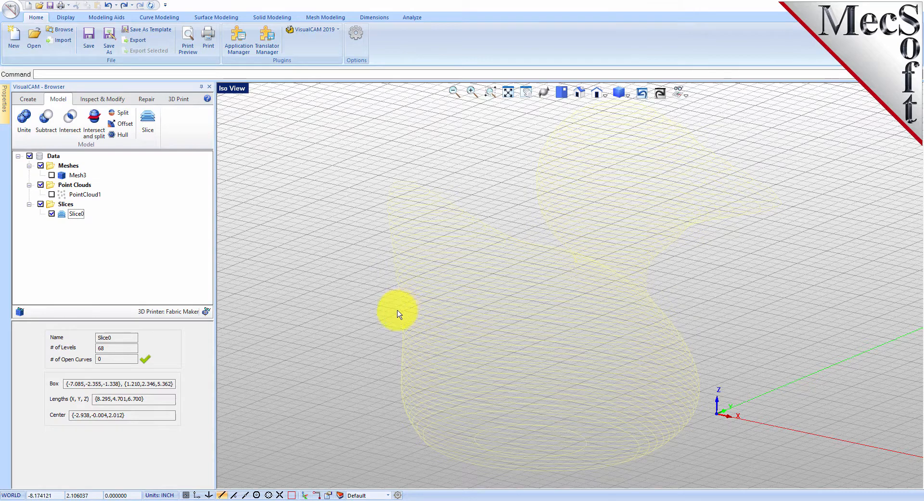
mouse_move(544, 282)
middle_mouse_down()
mouse_move(544, 313)
mouse_move(545, 262)
mouse_move(546, 287)
middle_mouse_up()
left_click(681, 93)
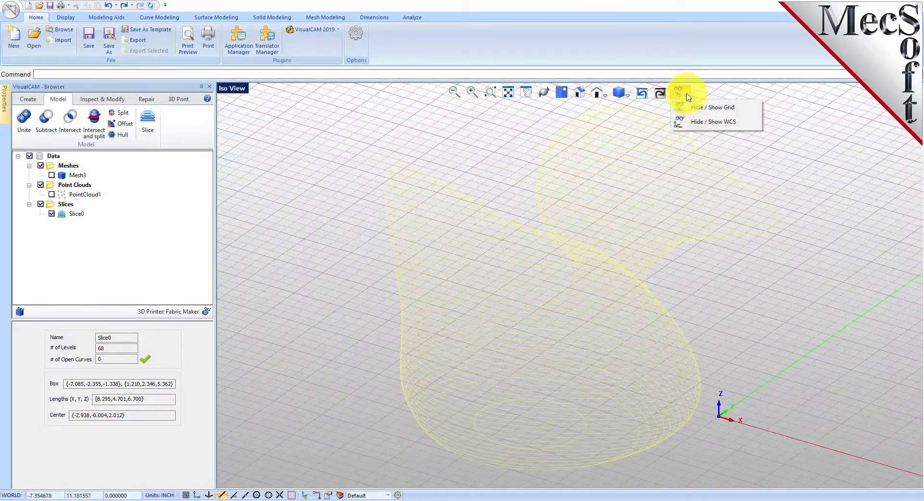
left_click(705, 109)
left_click(362, 302)
mouse_move(518, 365)
middle_mouse_down()
mouse_move(528, 282)
mouse_move(529, 357)
middle_mouse_up()
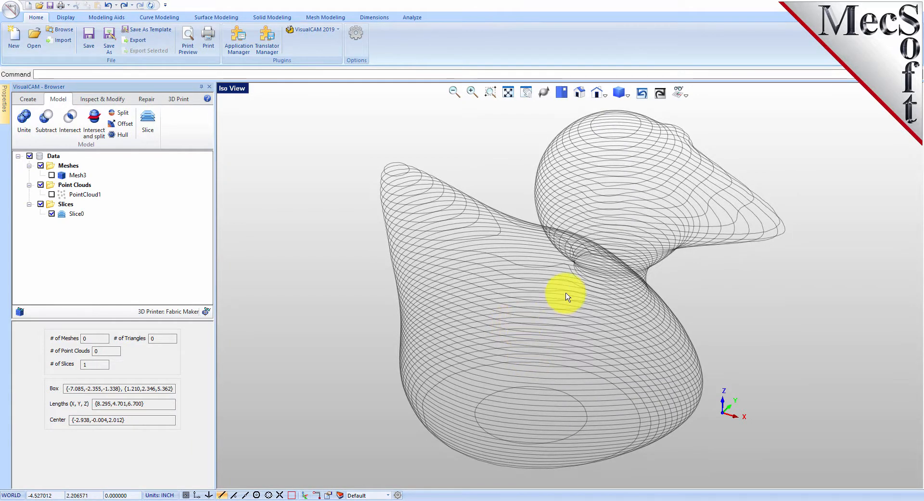
Examine the slice curves around the neck and tail up close, and check the Export option for the slice
scroll(563, 284, "up", 4)
middle_click_drag(569, 248, 558, 316)
scroll(558, 316, "down", 6)
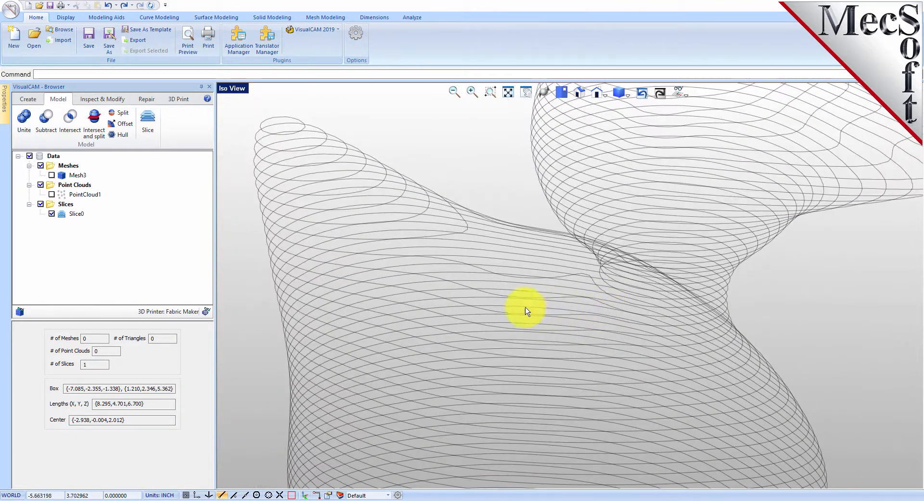
left_click(73, 213)
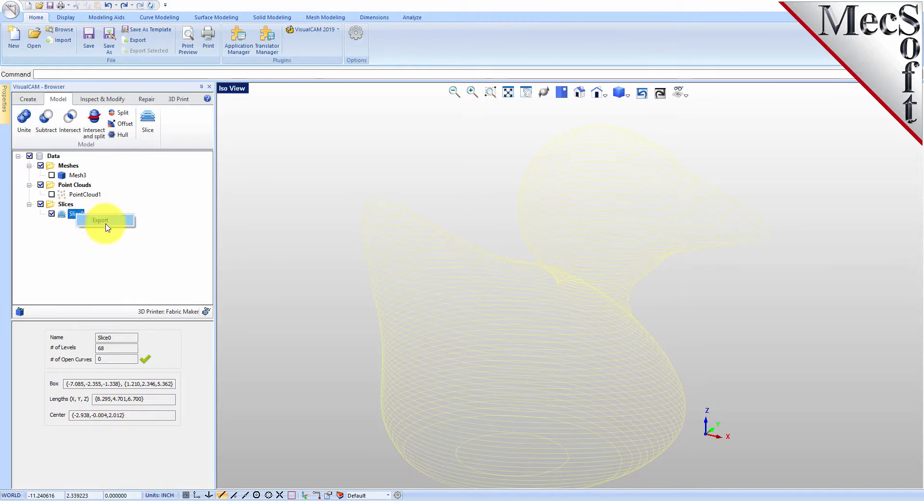
left_click(304, 262)
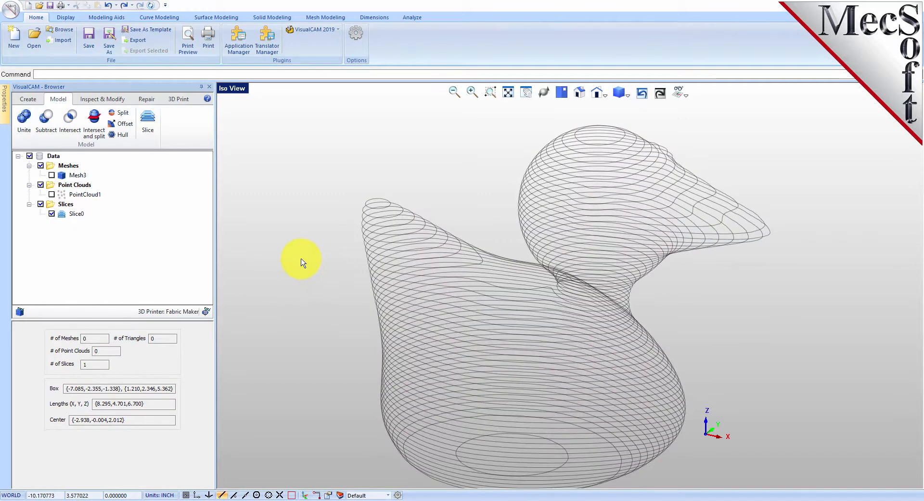
Display the duck mesh together with its slices, and turn the grid back on
left_click(52, 214)
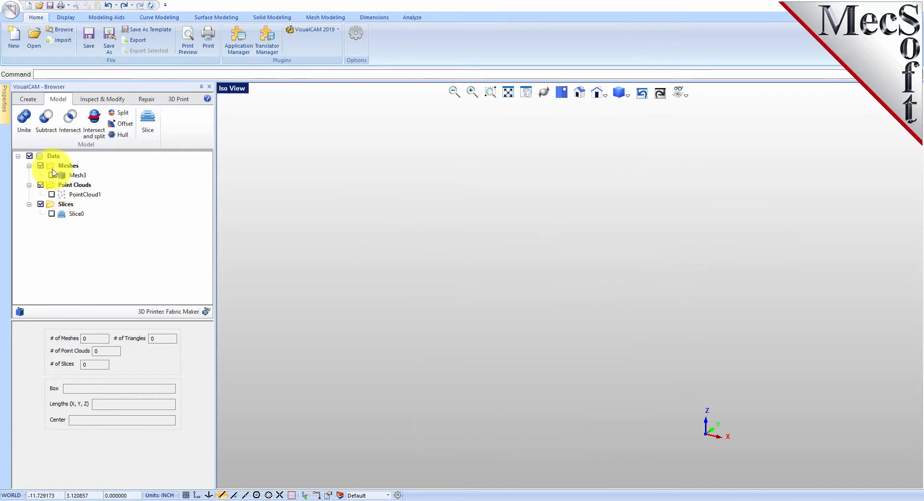
left_click(51, 175)
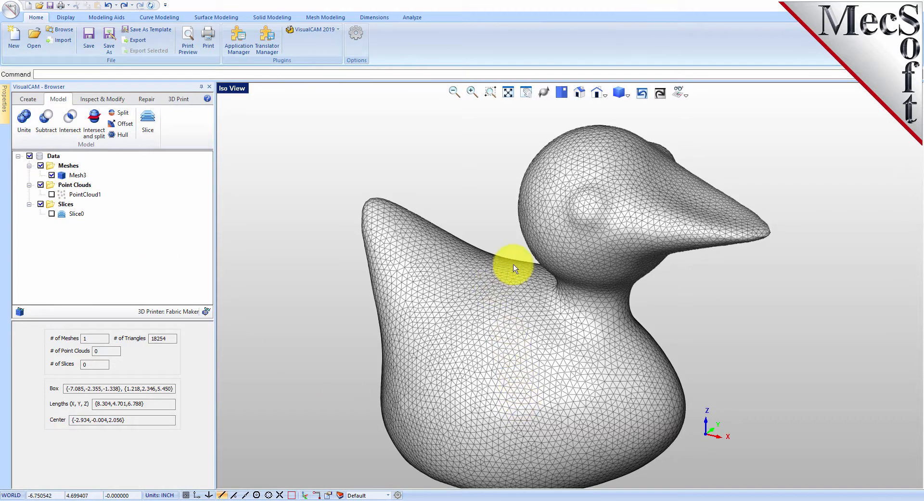
scroll(514, 264, "down", 1)
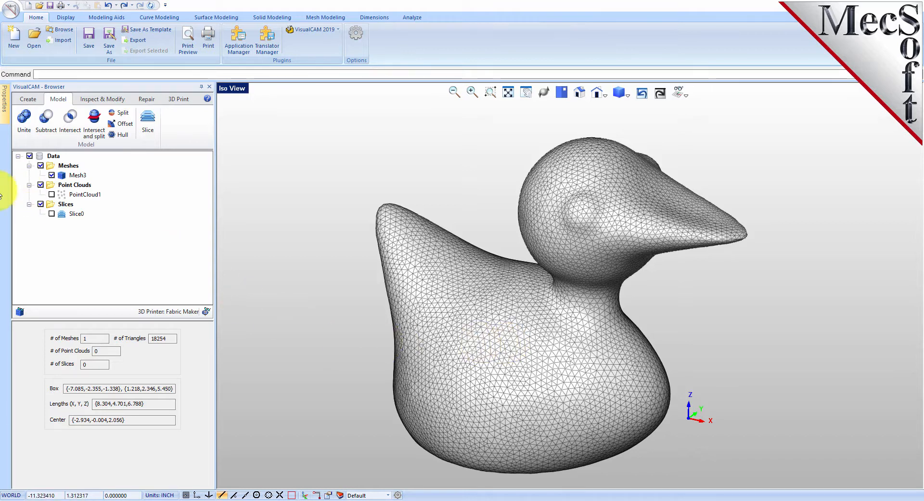
left_click(52, 213)
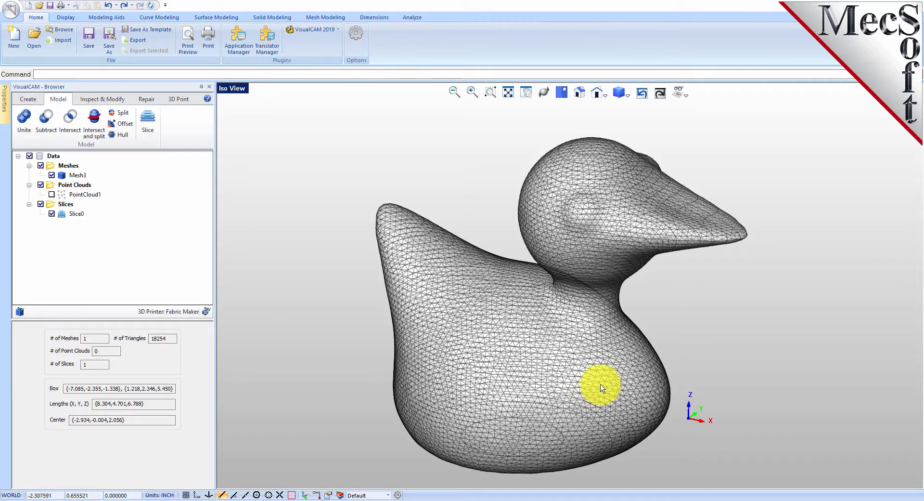
scroll(597, 310, "down", 1)
scroll(596, 311, "down", 1)
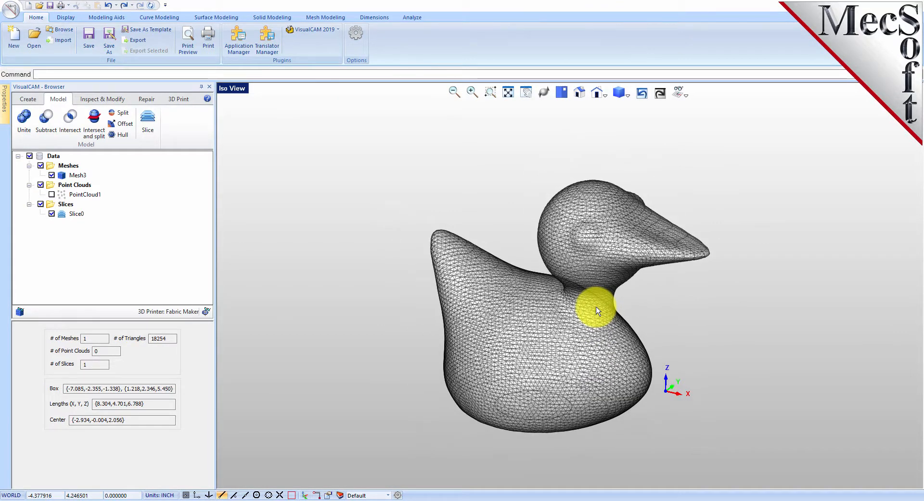
left_click(688, 98)
left_click(688, 107)
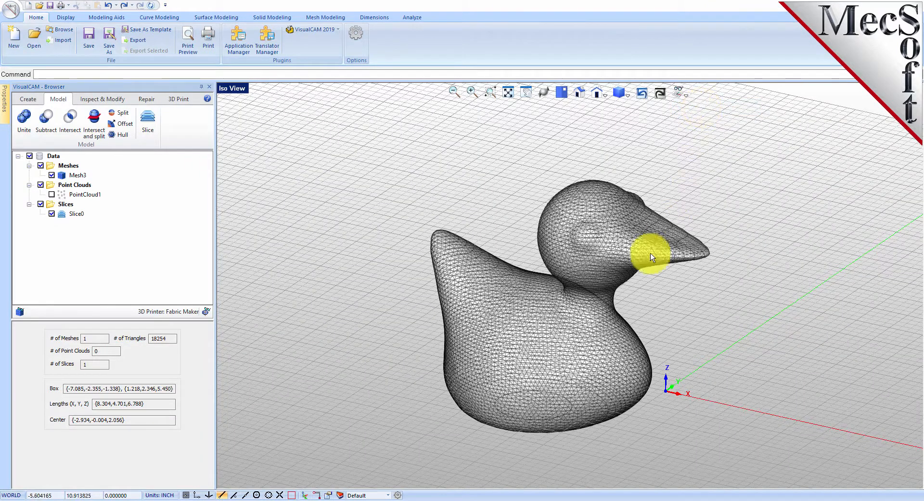
Rotate the duck mesh 90 degrees about the X axis with the manipulator, laying it on its side, and deselect it
left_click_drag(350, 166, 761, 455)
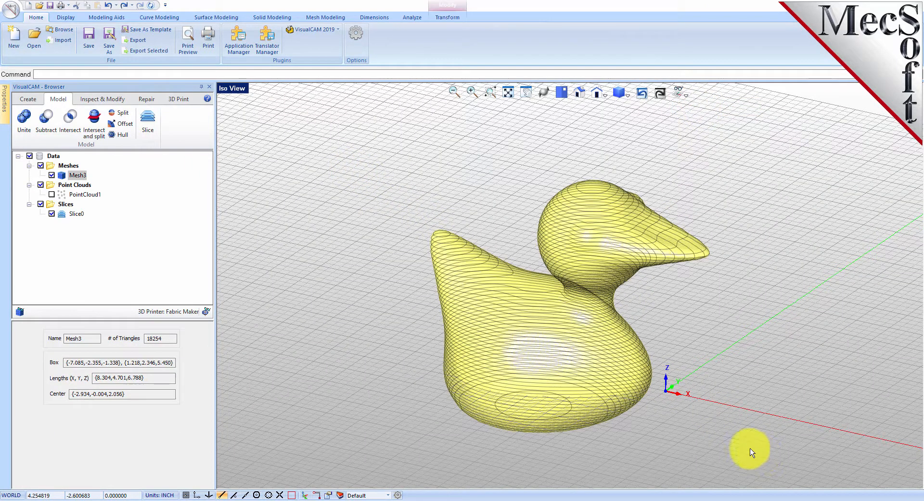
left_click(307, 495)
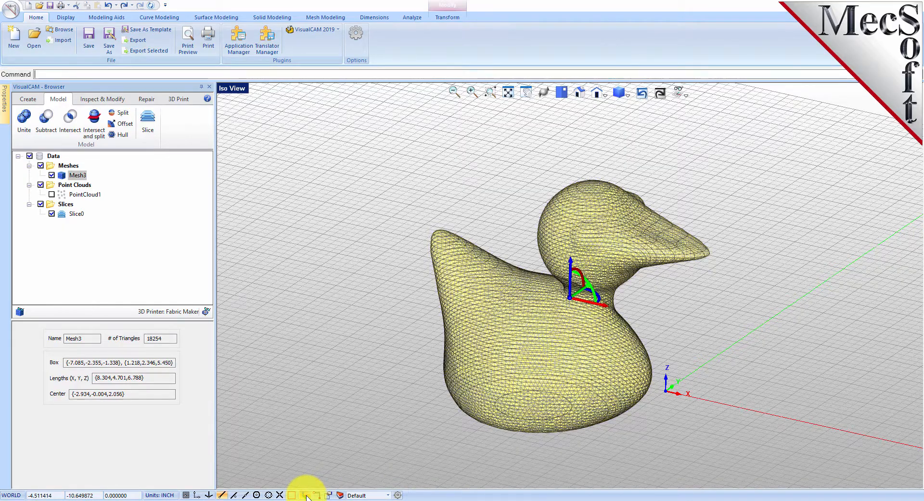
right_click_drag(664, 319, 643, 334)
scroll(607, 288, "up", 4)
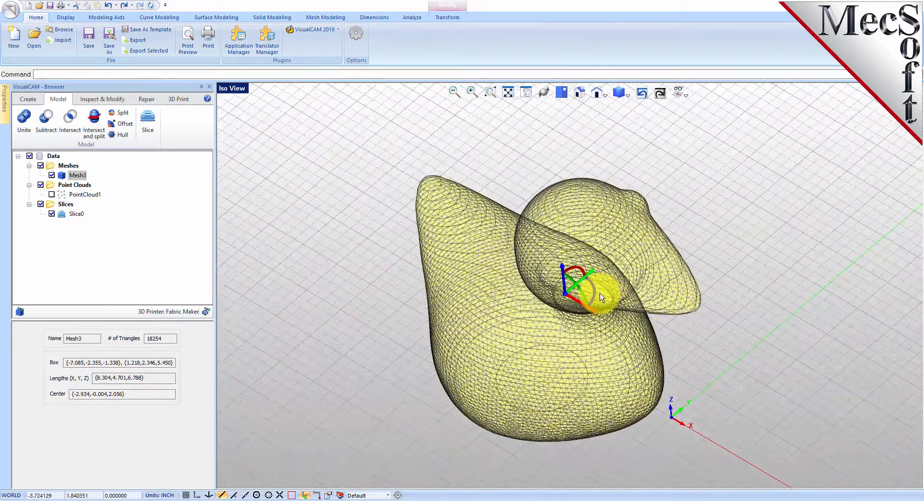
left_click(564, 271)
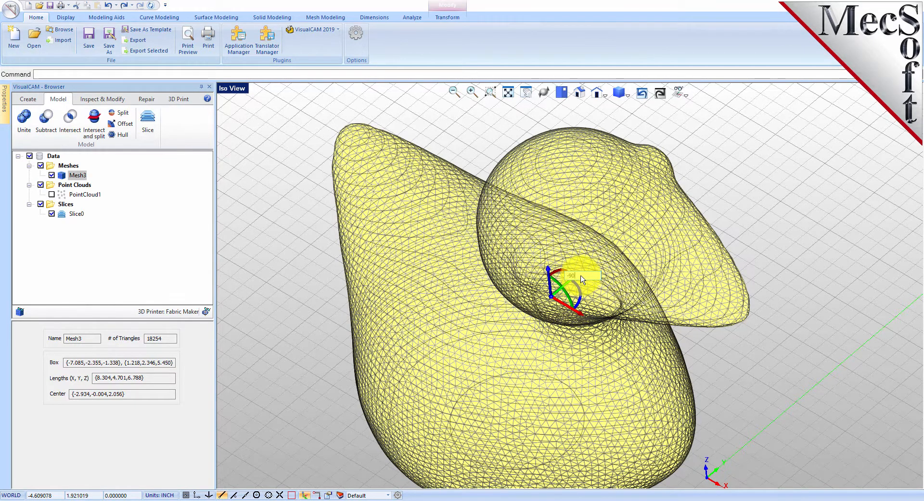
key("Return")
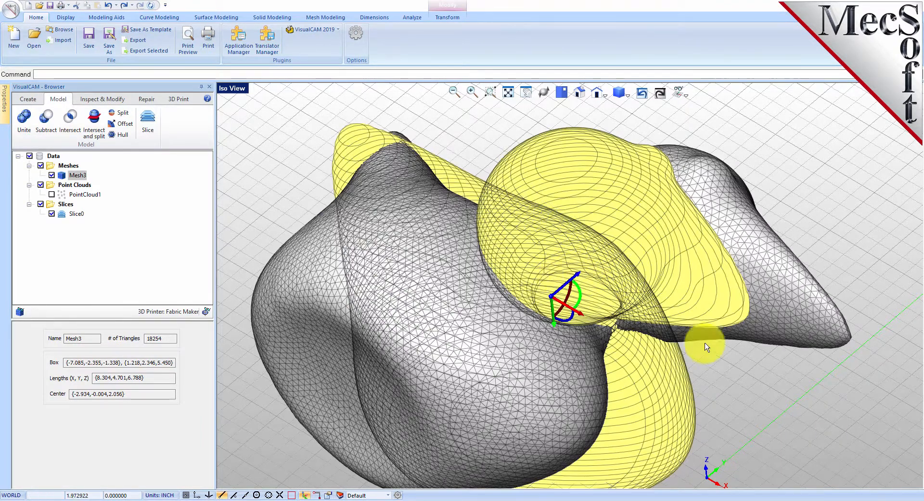
left_click(756, 373)
mouse_move(659, 389)
middle_mouse_down()
mouse_move(666, 371)
mouse_move(666, 380)
middle_mouse_up()
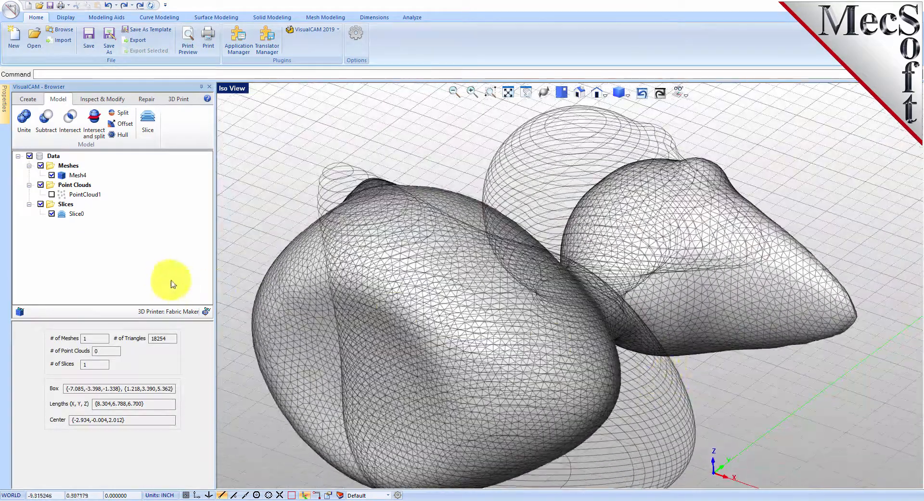
Hide the slices so that only the rotated duck mesh is displayed
left_click(51, 213)
scroll(618, 296, "down", 5)
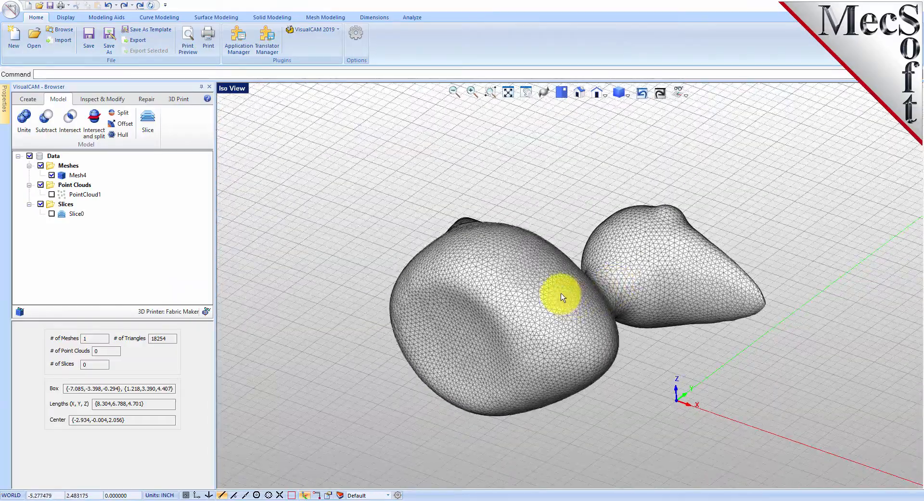
middle_click_drag(557, 282, 520, 282)
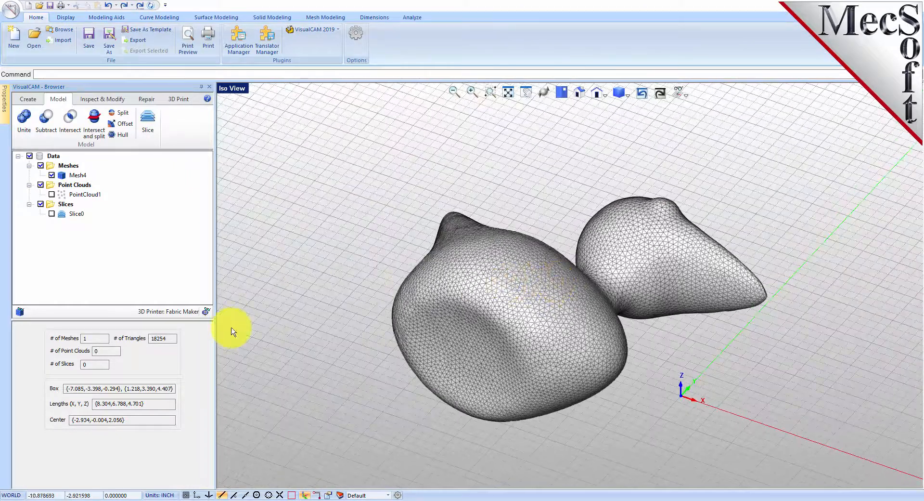
scroll(516, 289, "up", 2)
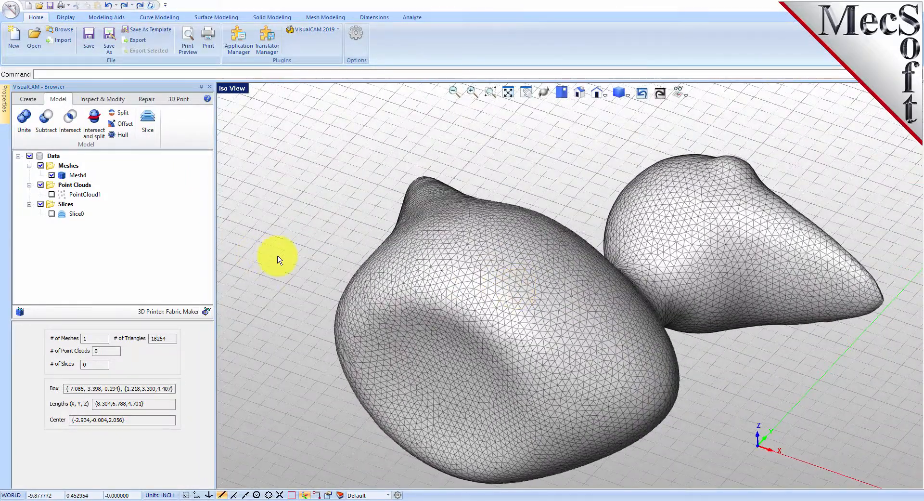
Offset the rotated duck mesh inward by a distance of 0.1
left_click(125, 126)
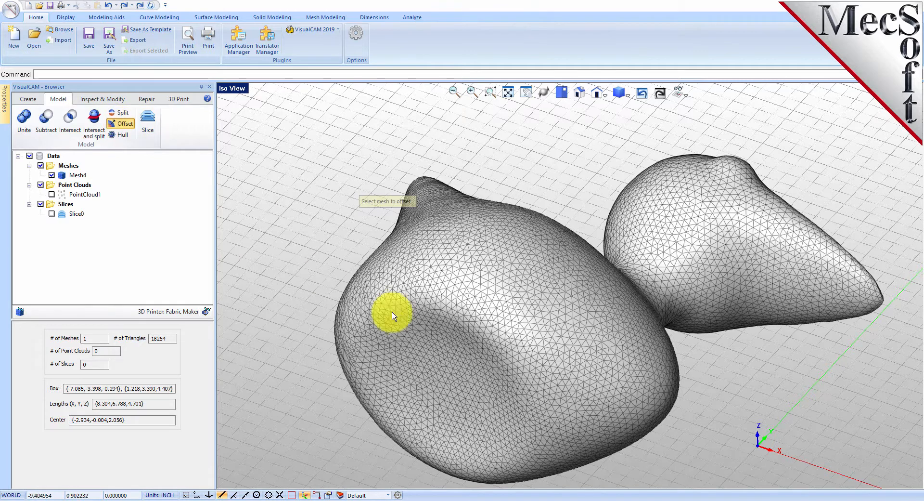
left_click(411, 289)
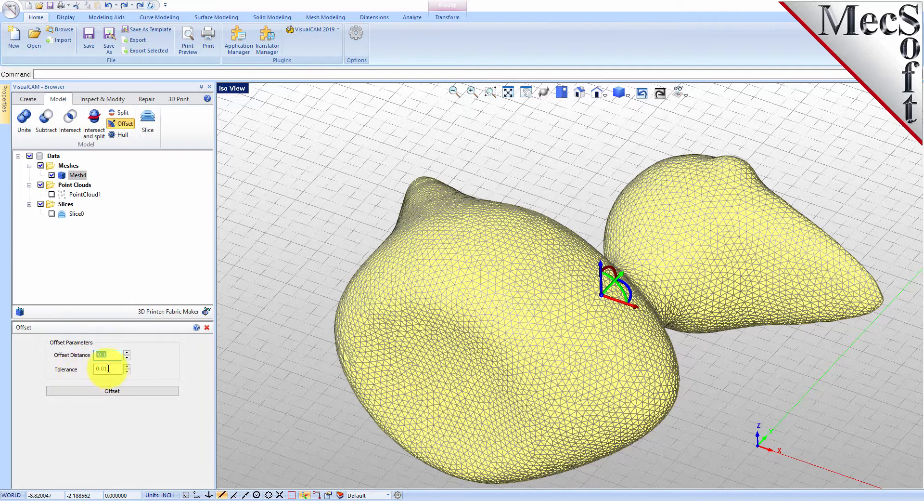
left_click(123, 394)
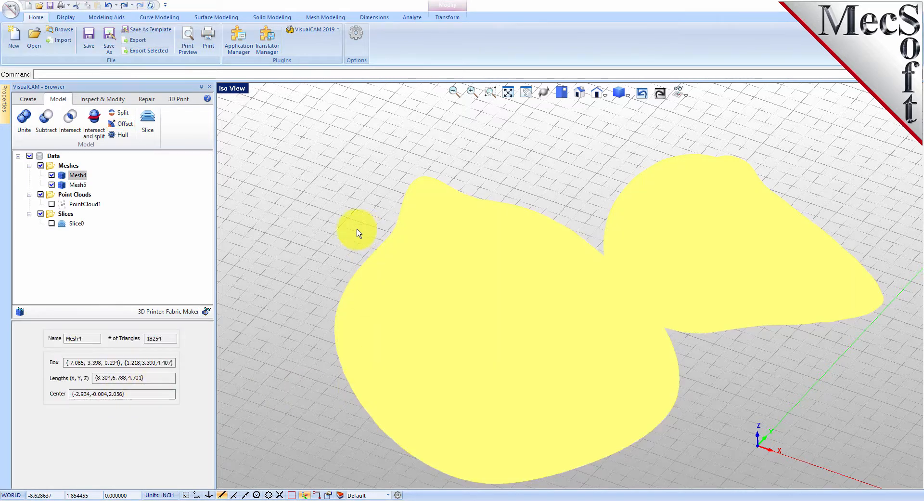
Turn off the manipulator, examine the inner offset mesh up close in wireframe display, and return to shading with edges
left_click(72, 186)
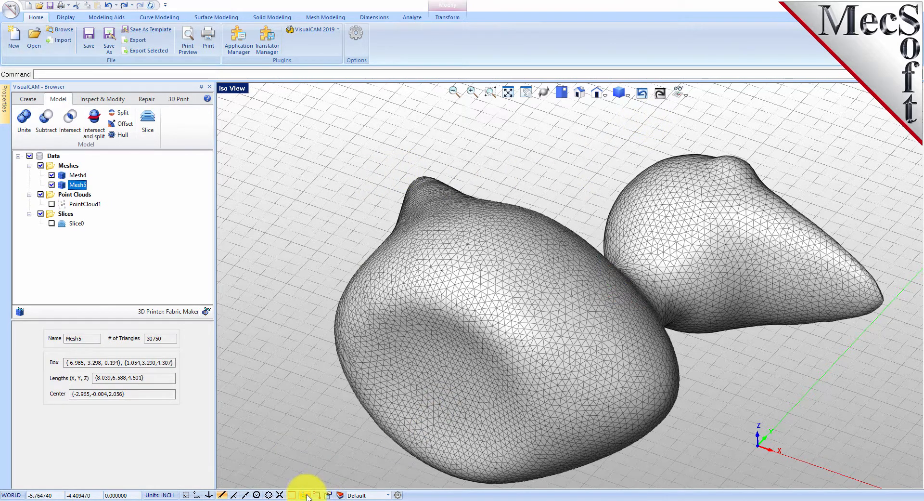
left_click(307, 495)
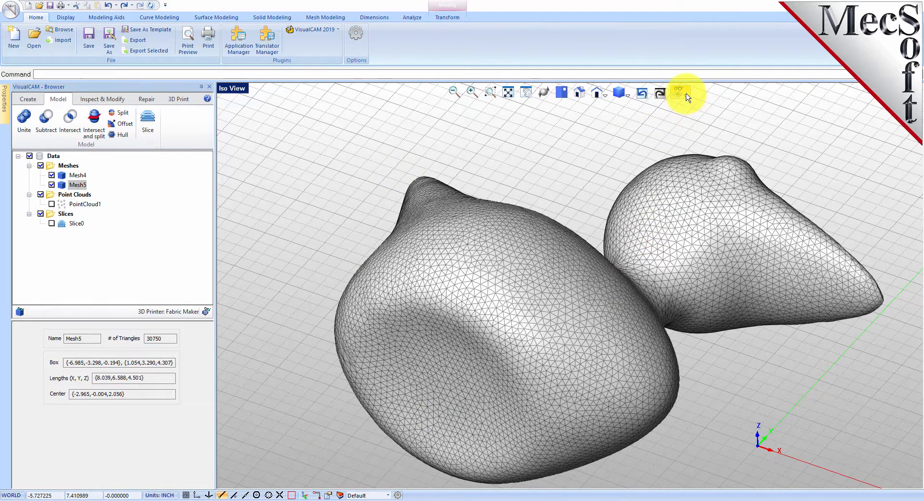
left_click(629, 96)
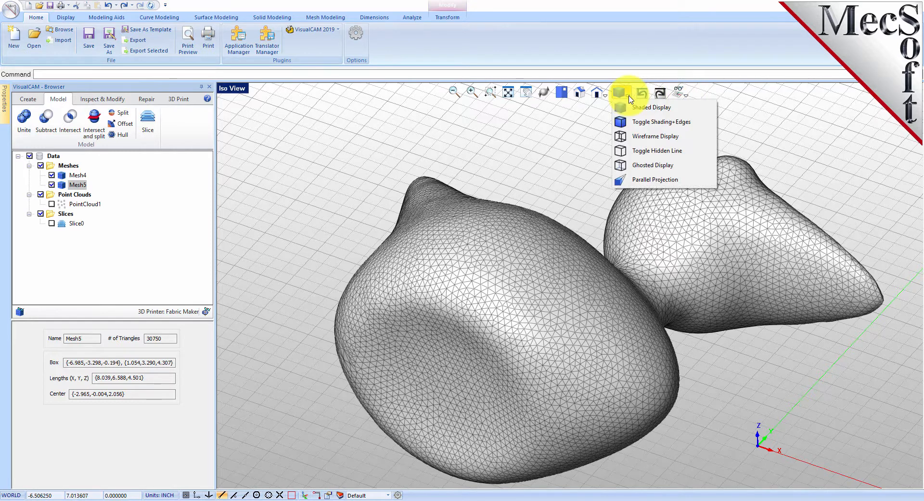
left_click(642, 137)
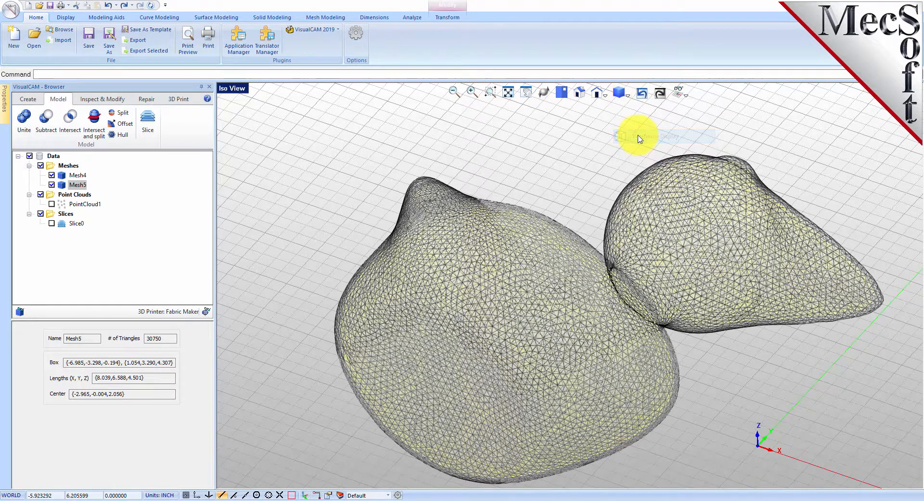
scroll(537, 245, "up", 4)
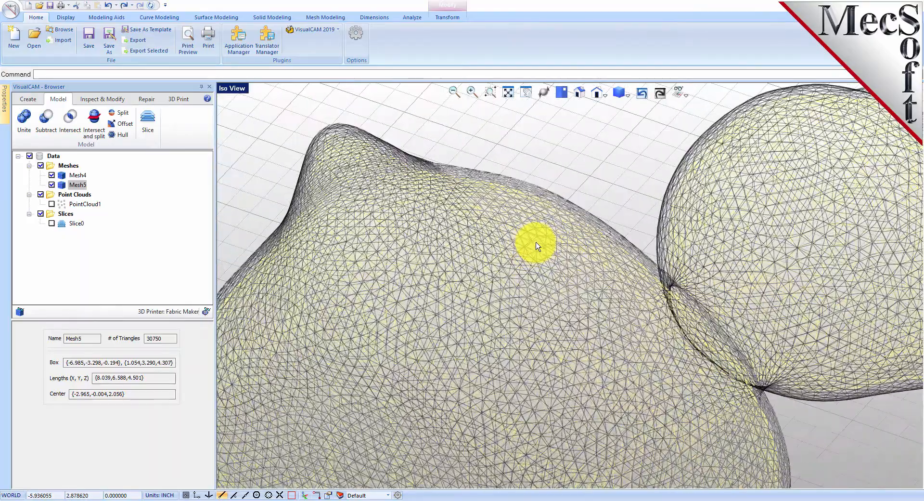
scroll(533, 207, "up", 2)
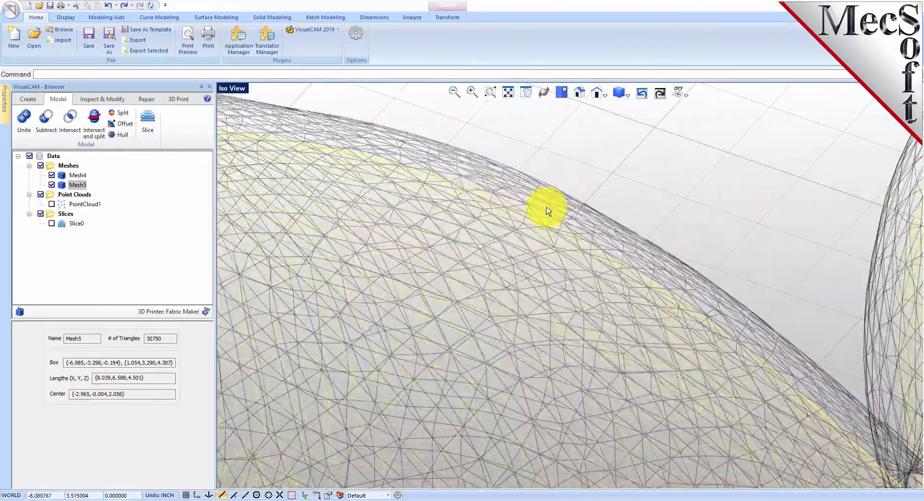
scroll(546, 208, "down", 2)
scroll(547, 211, "down", 5)
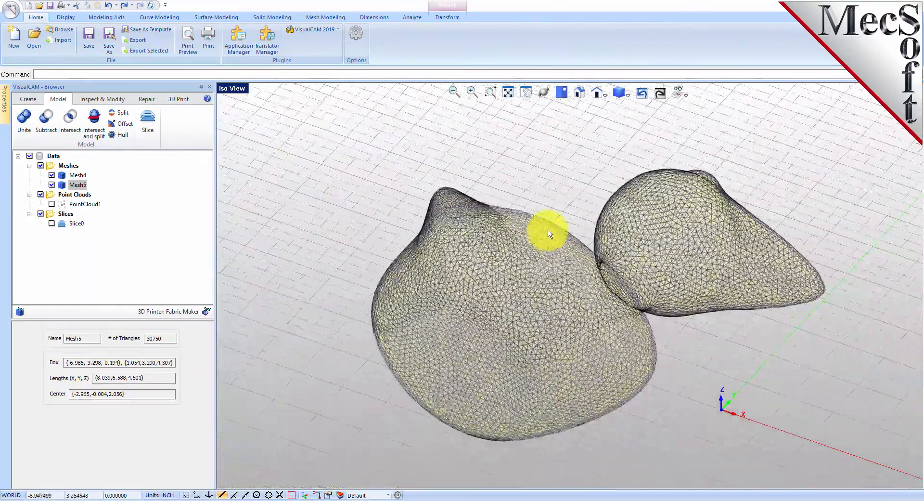
left_click(627, 96)
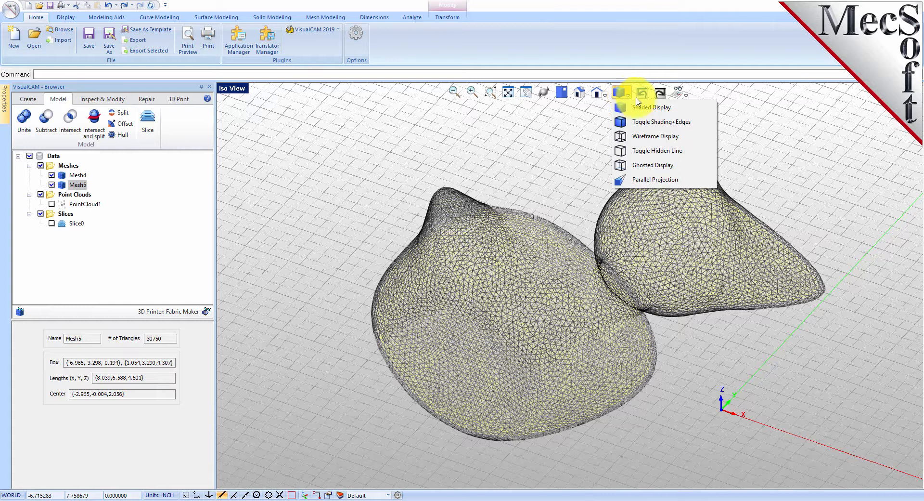
left_click(634, 122)
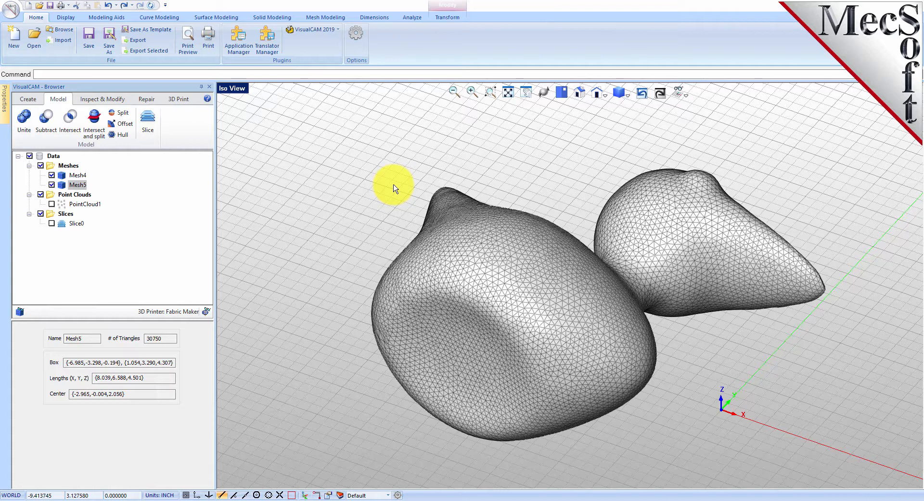
Split both the outer and inner duck meshes with a horizontal plane near mid-height, capping the results
left_click(119, 113)
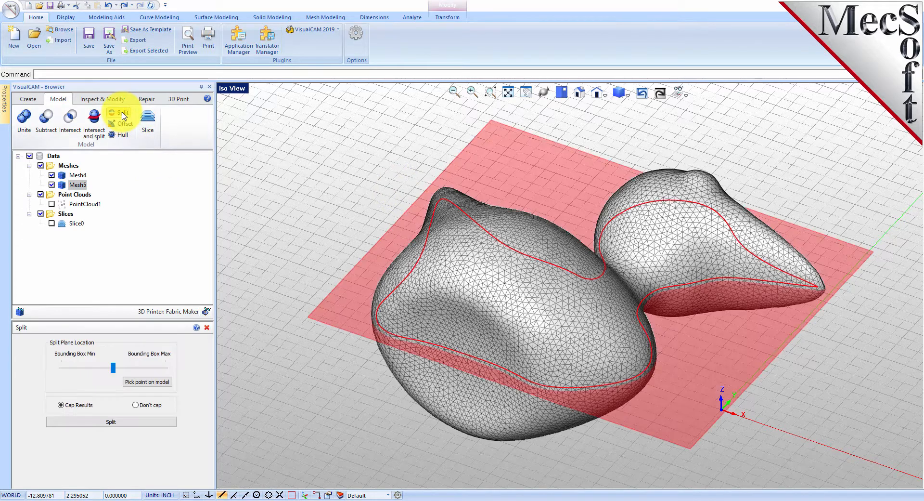
left_click_drag(278, 125, 862, 468)
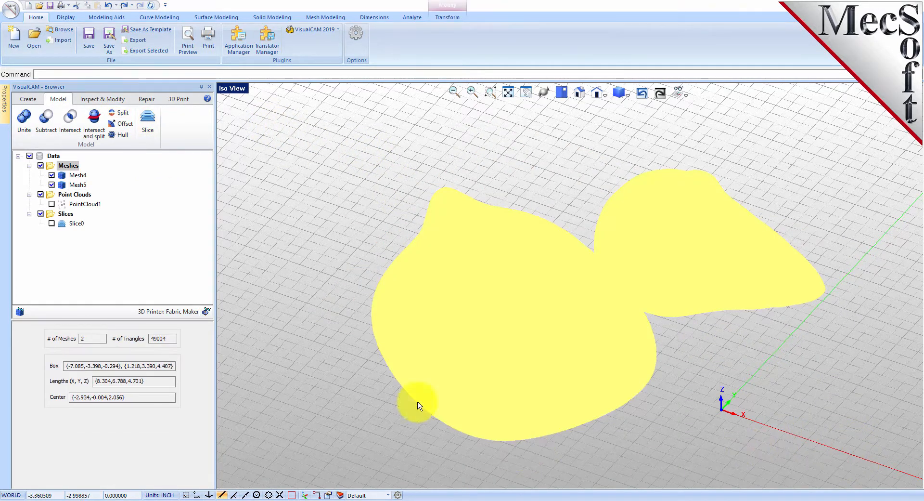
right_click(336, 304)
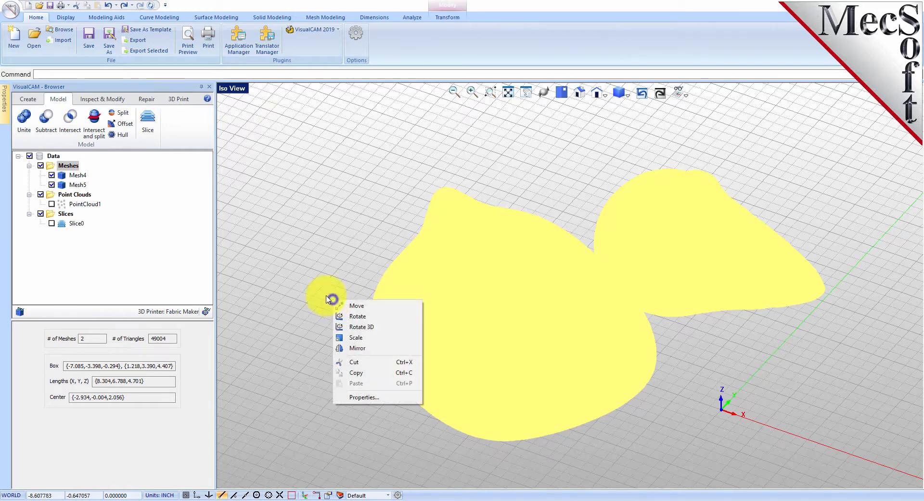
left_click(124, 114)
mouse_move(113, 371)
left_mouse_down()
mouse_move(78, 370)
mouse_move(115, 370)
left_mouse_up()
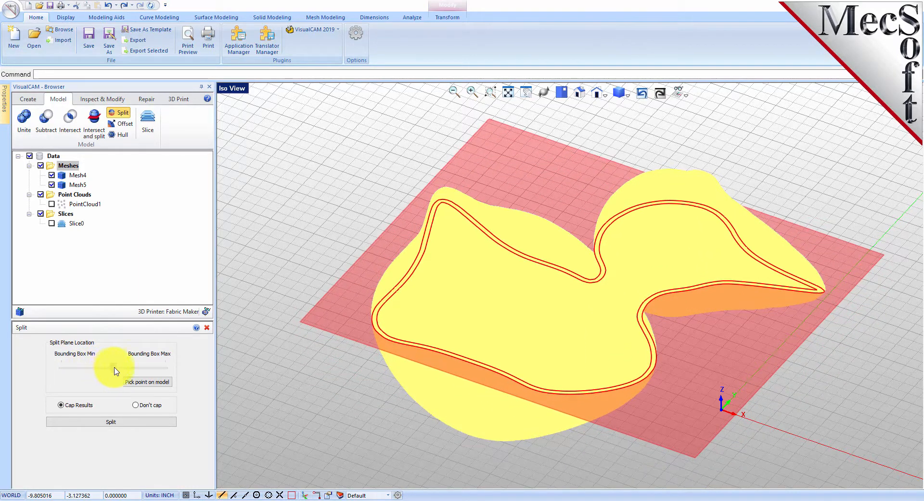
scroll(828, 289, "up", 5)
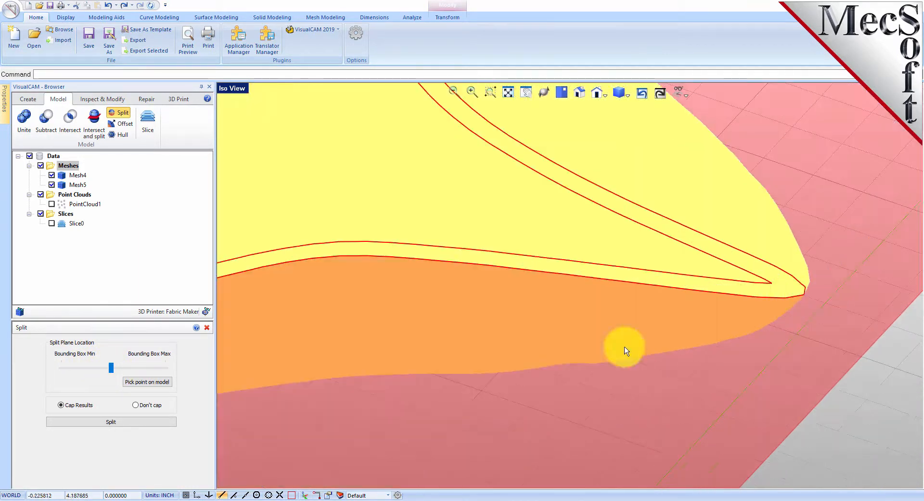
left_click_drag(113, 367, 113, 369)
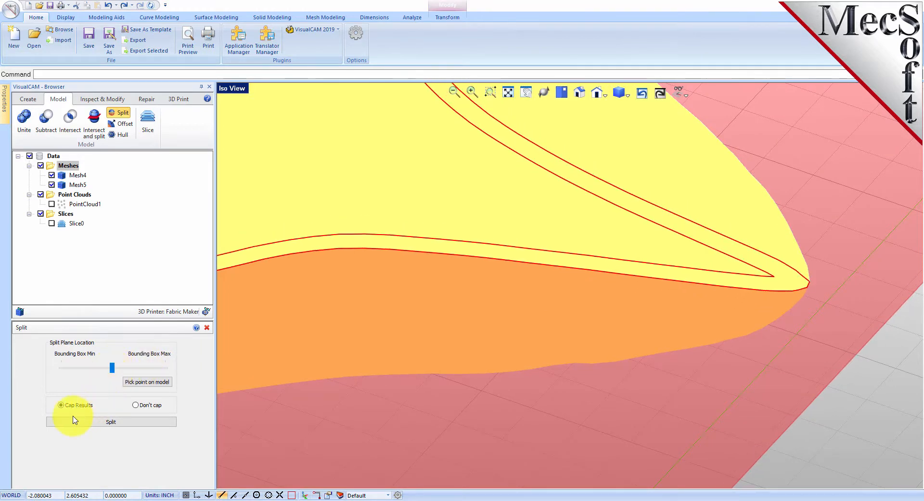
left_click(111, 422)
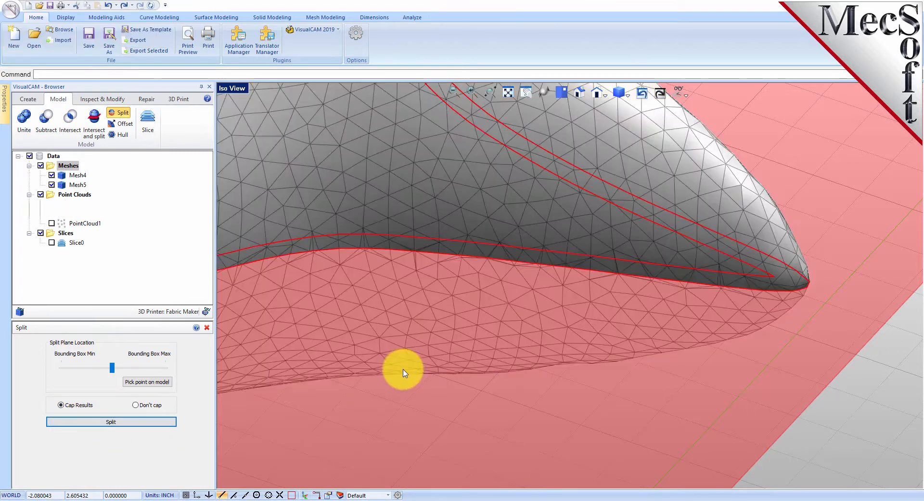
Hide the upper half of the split duck and show the lower half shaded without mesh edges
scroll(672, 357, "down", 3)
scroll(672, 357, "down", 6)
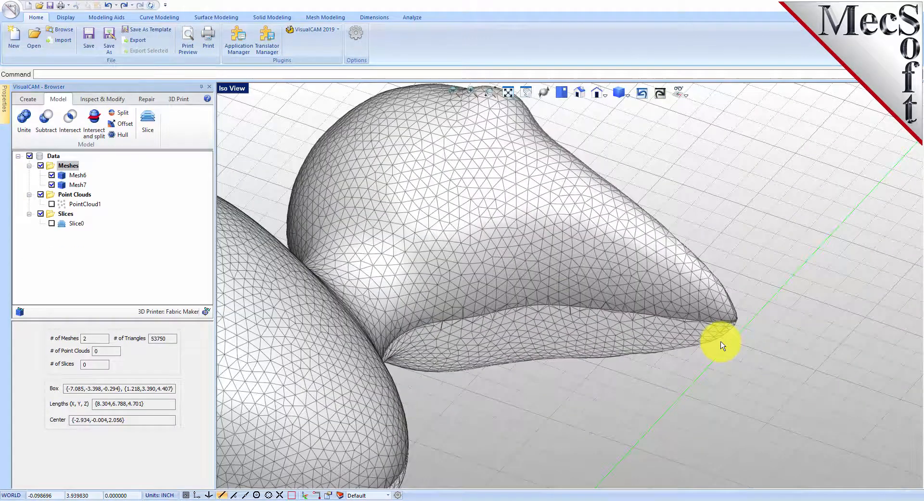
scroll(398, 462, "up", 2)
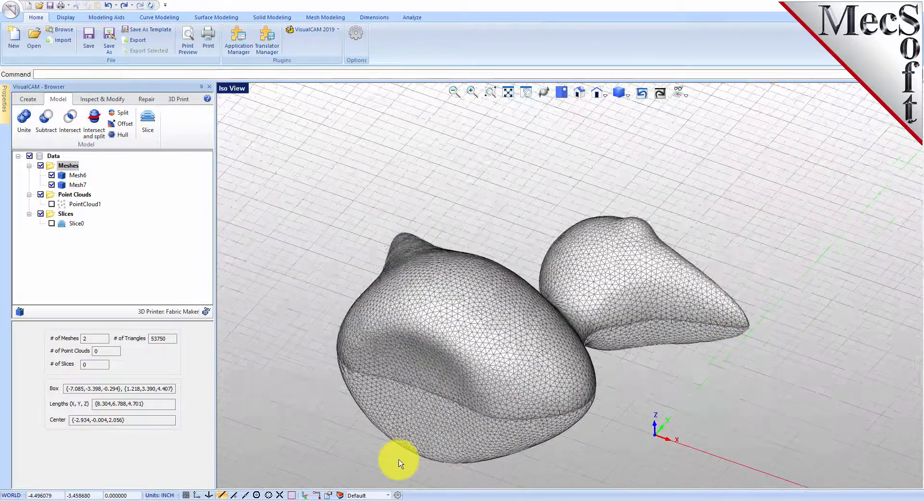
left_click(76, 185)
left_click(76, 176)
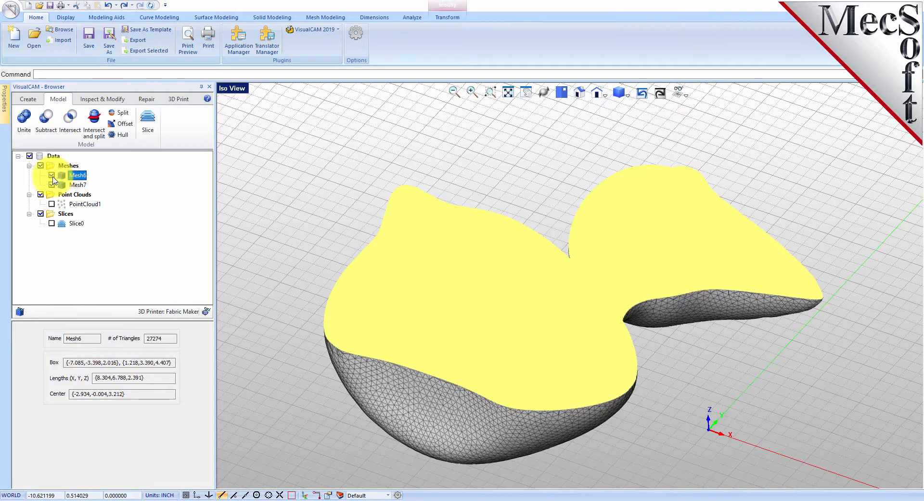
left_click(52, 176)
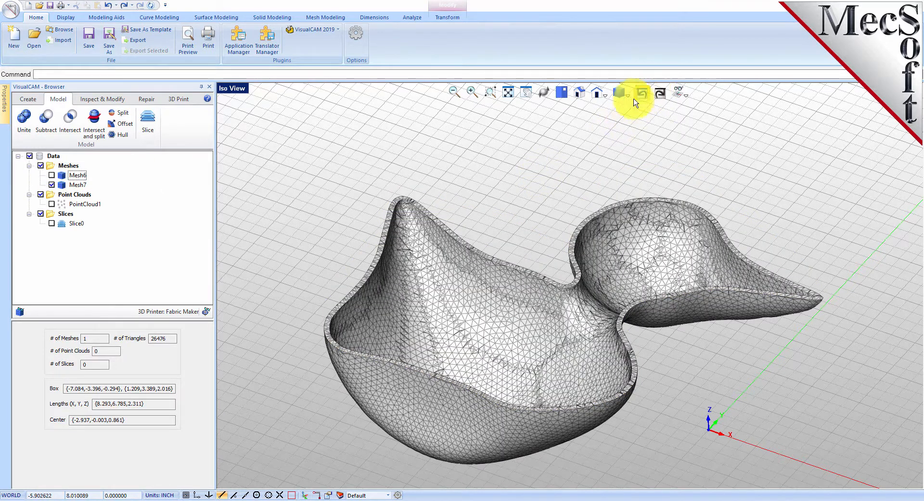
left_click(629, 98)
left_click(619, 106)
Examine the inner walls and capped rim of the hollow lower half around the tail, neck and beak
mouse_move(618, 240)
middle_mouse_down()
mouse_move(596, 292)
mouse_move(617, 242)
middle_mouse_up()
scroll(404, 227, "up", 5)
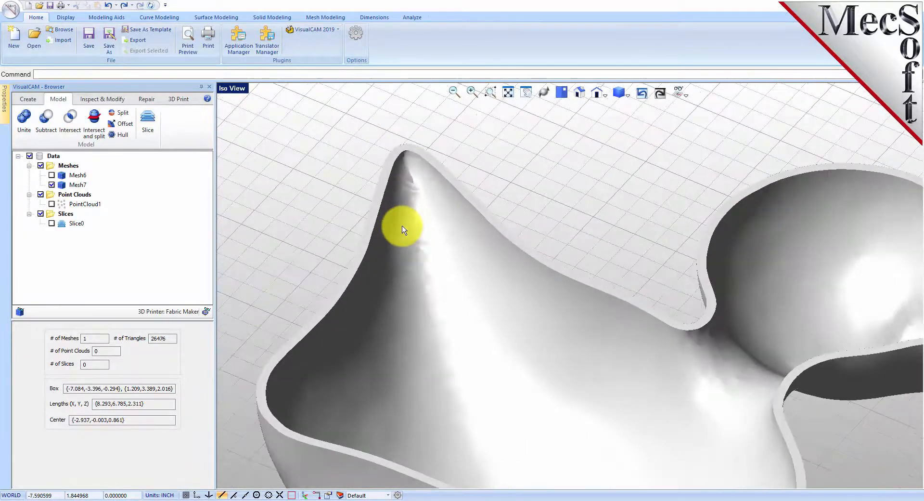
scroll(565, 223, "down", 5)
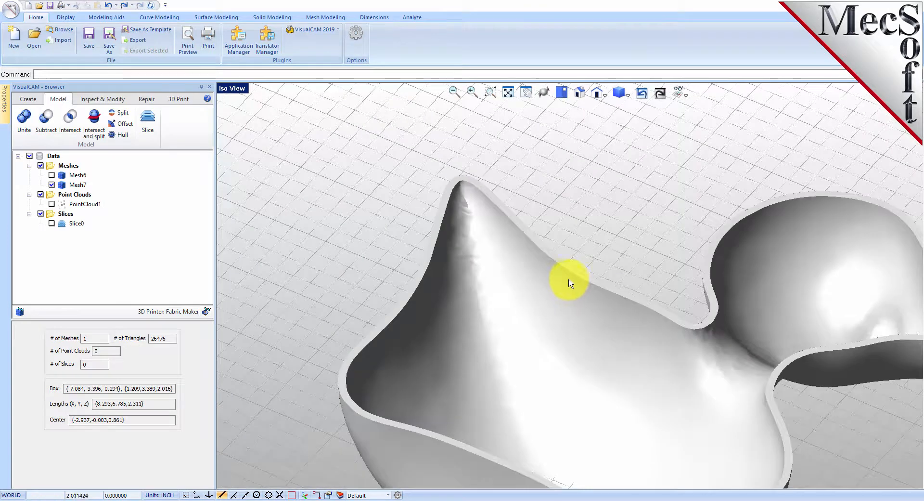
scroll(619, 308, "down", 2)
scroll(814, 330, "up", 5)
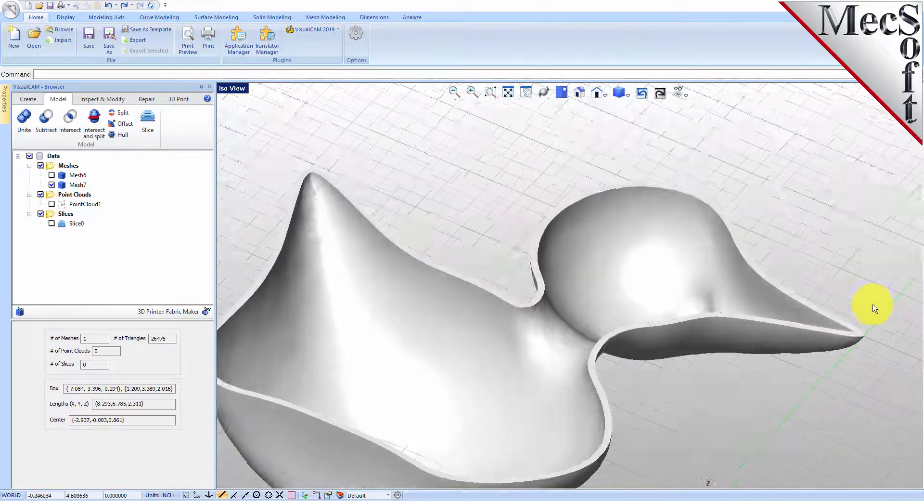
scroll(802, 347, "up", 1)
middle_click_drag(787, 325, 793, 307)
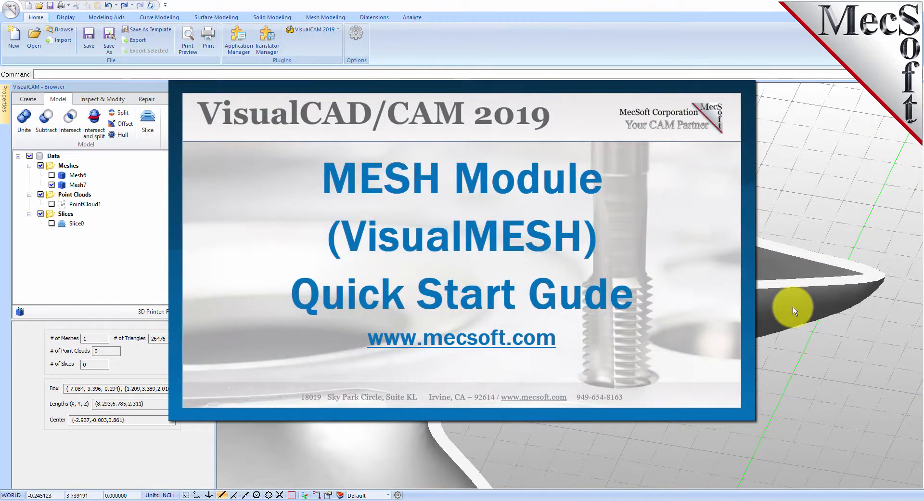